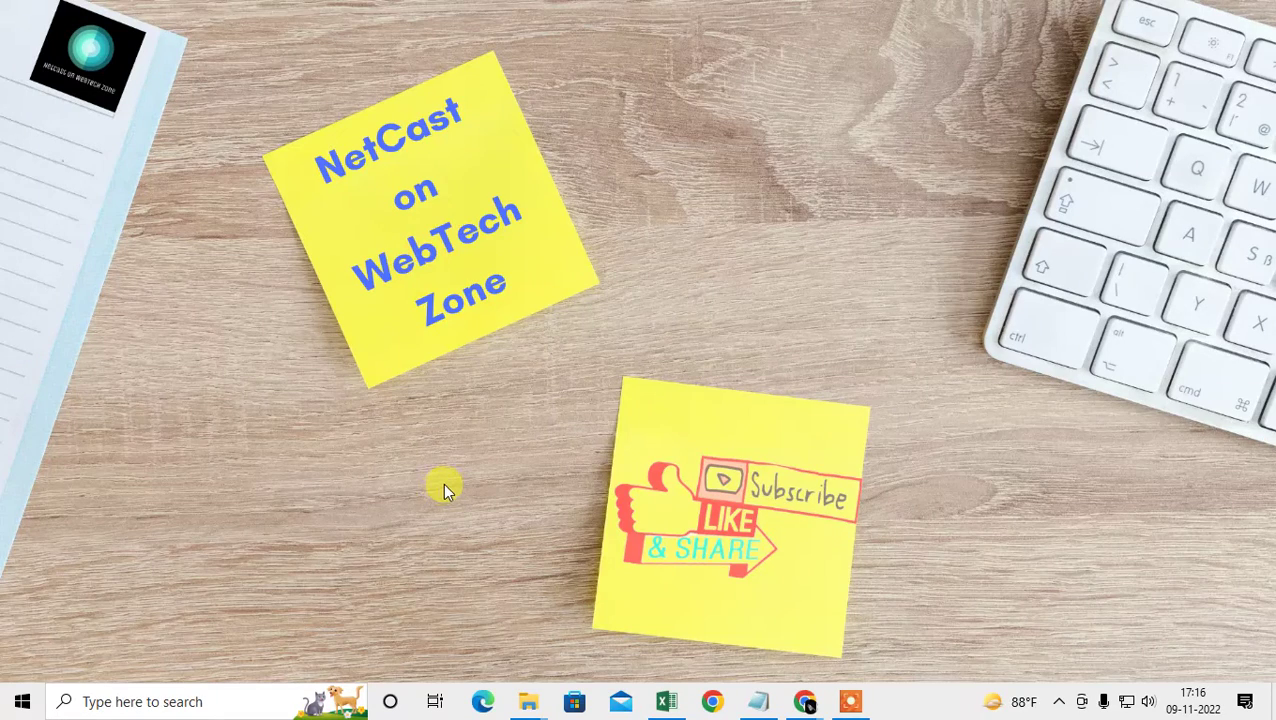
{"action": "right_click", "coordinate": [583, 121]}
{"action": "left_click", "coordinate": [651, 175]}
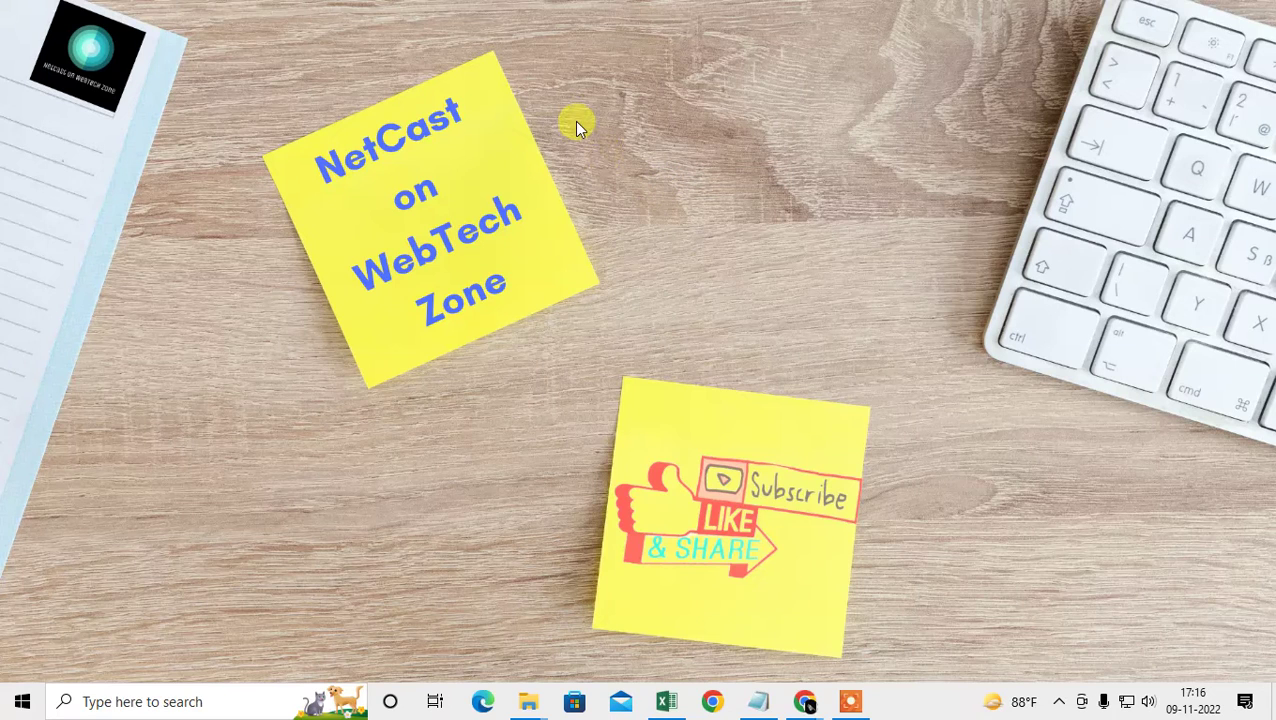
{"action": "right_click", "coordinate": [575, 123]}
{"action": "left_click", "coordinate": [638, 176]}
Switch to Google Chrome and open the About Chrome page to check the browser's update status
{"action": "key", "text": "alt+Tab"}
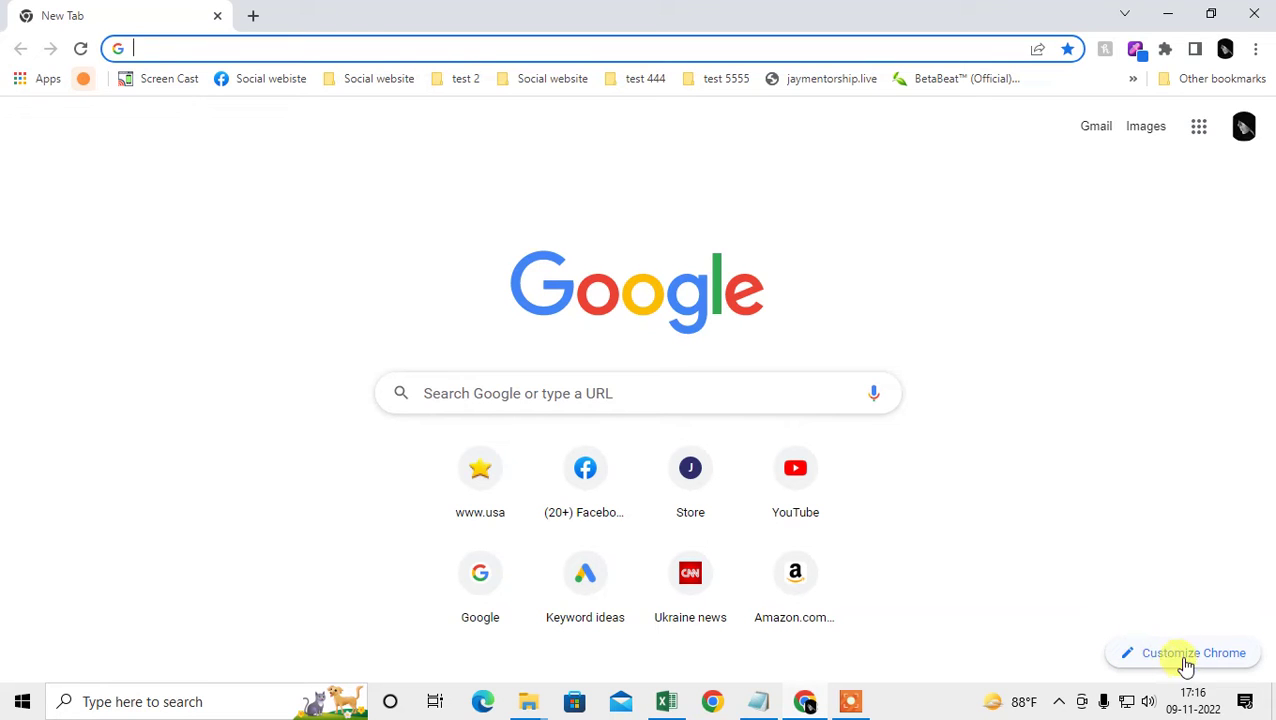
{"action": "left_click", "coordinate": [1255, 49]}
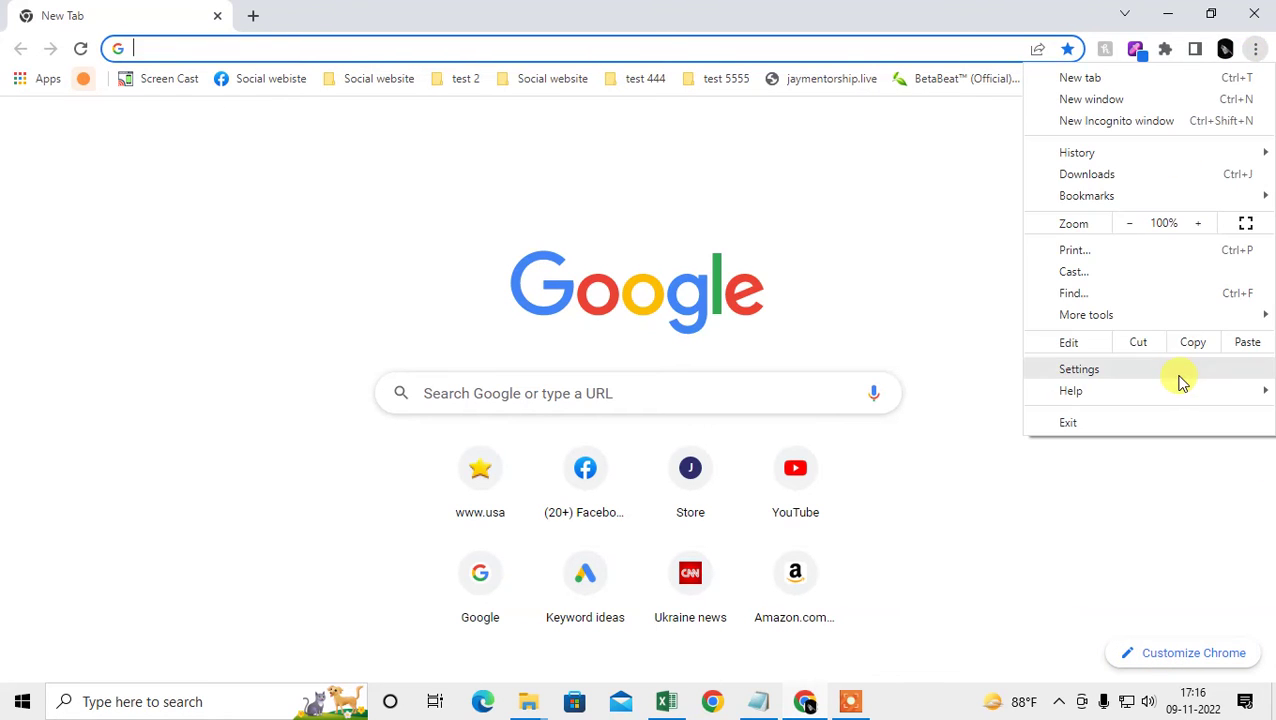
{"action": "mouse_move", "coordinate": [1079, 400]}
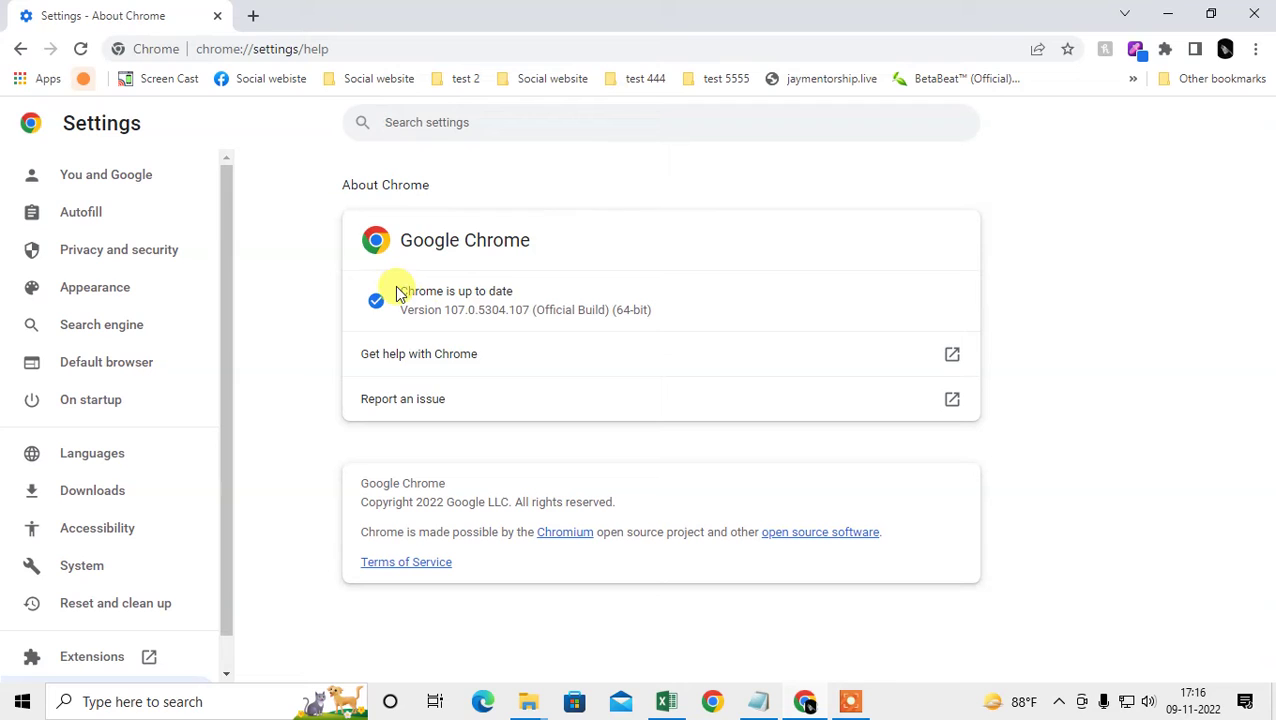
{"action": "left_click_drag", "start_coordinate": [418, 287], "coordinate": [503, 290]}
{"action": "left_click", "coordinate": [470, 293]}
{"action": "left_click_drag", "start_coordinate": [402, 293], "coordinate": [584, 296]}
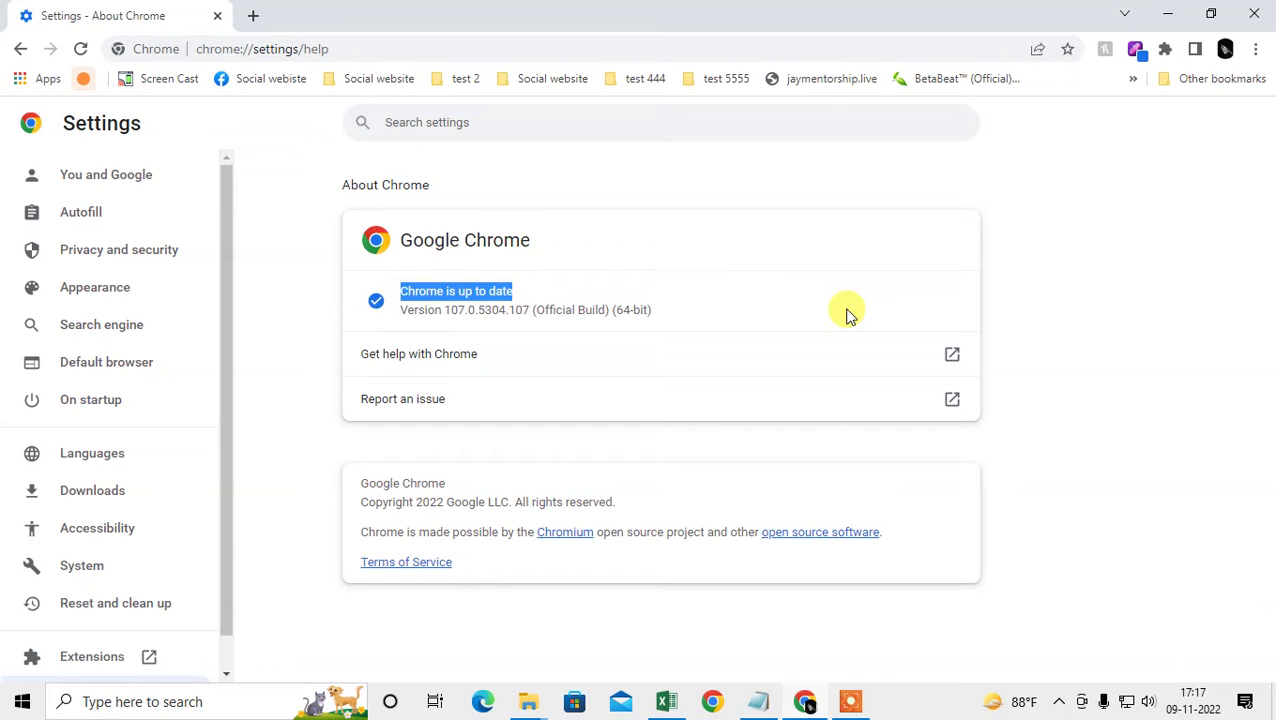
Install the RGB Ravens theme from the Chrome Web Store and view it on a new tab
{"action": "left_click", "coordinate": [252, 18]}
{"action": "left_click", "coordinate": [217, 16]}
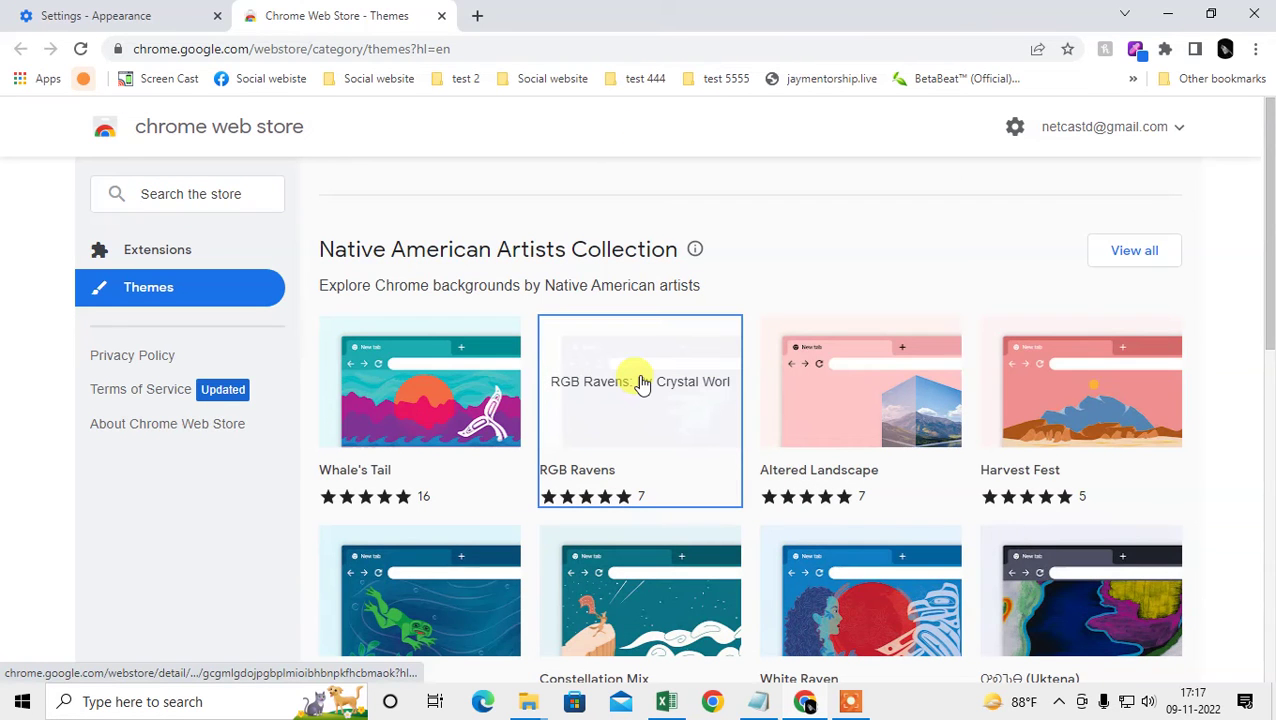
{"action": "left_click", "coordinate": [642, 382]}
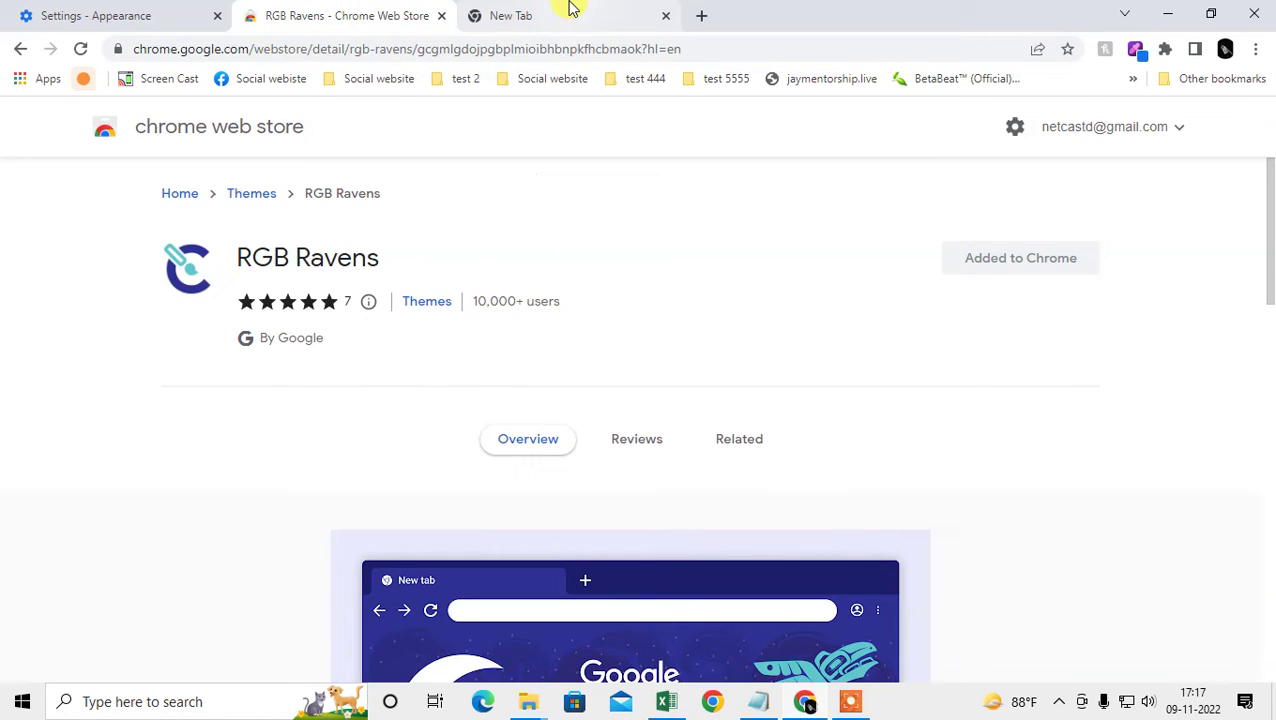
{"action": "left_click", "coordinate": [572, 10]}
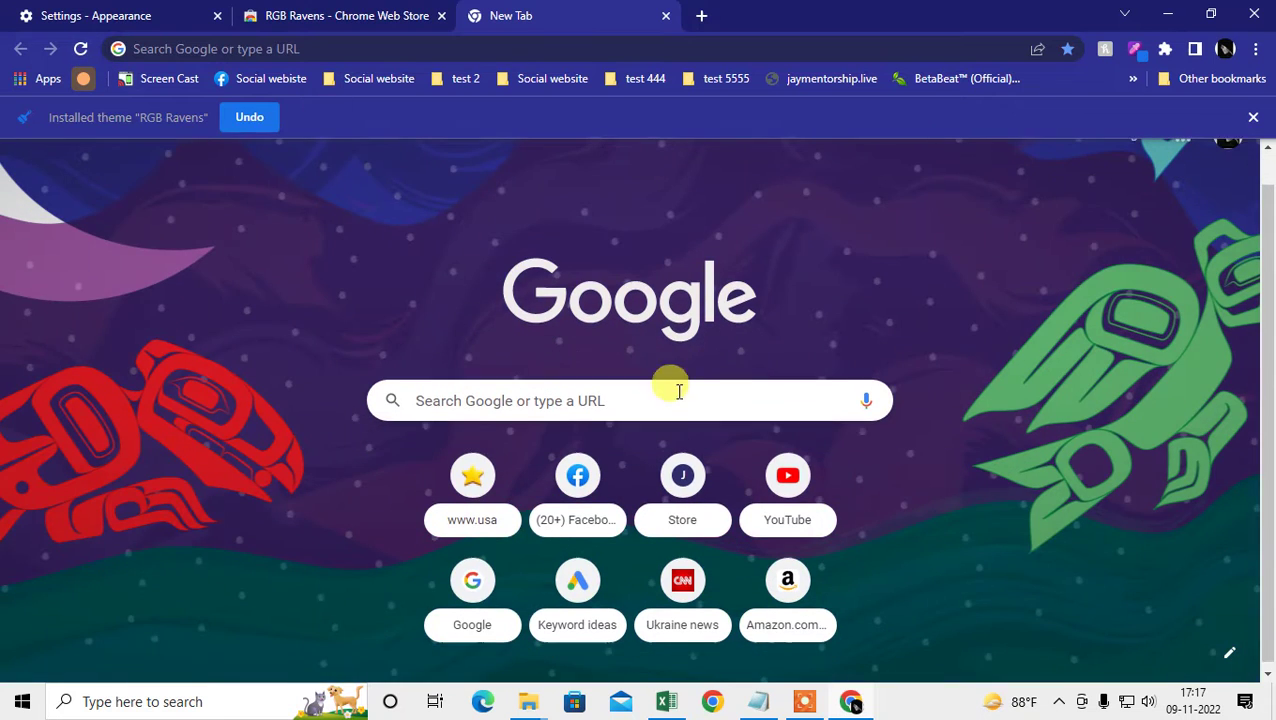
Reset the browser theme to default in the Appearance settings and close the extra tabs, leaving one new tab
{"action": "left_click", "coordinate": [441, 16]}
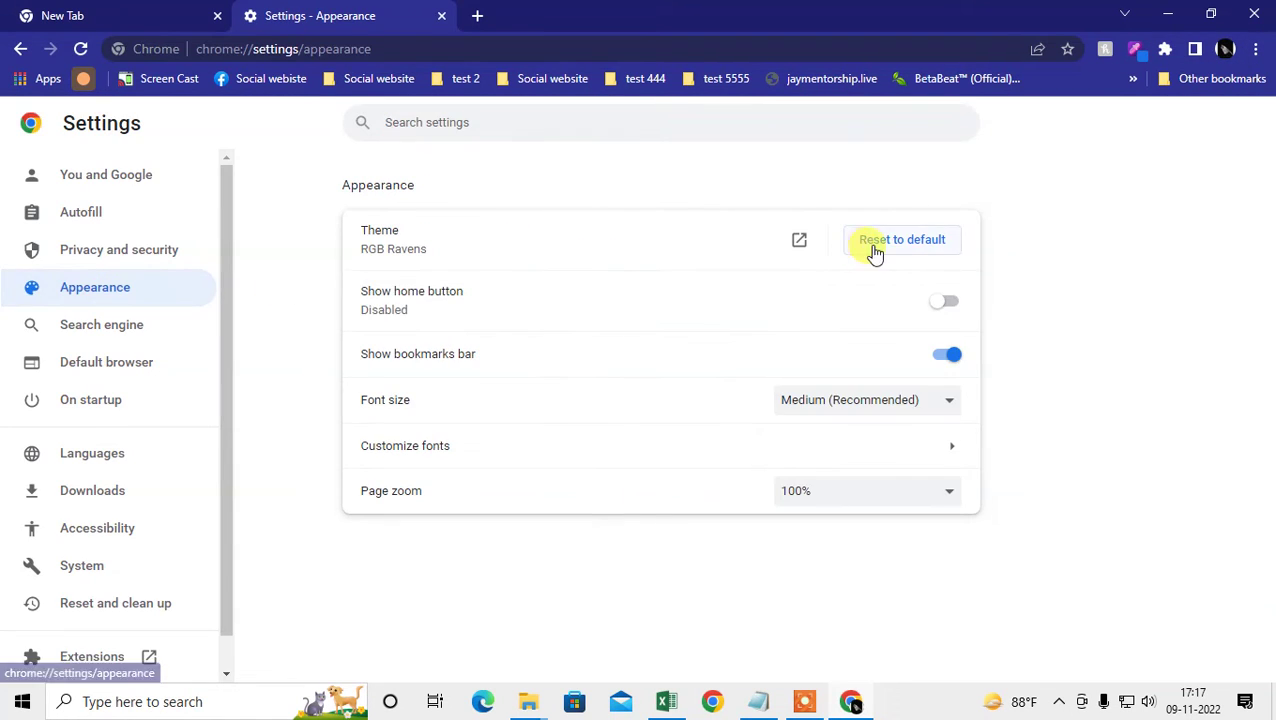
{"action": "left_click", "coordinate": [903, 245]}
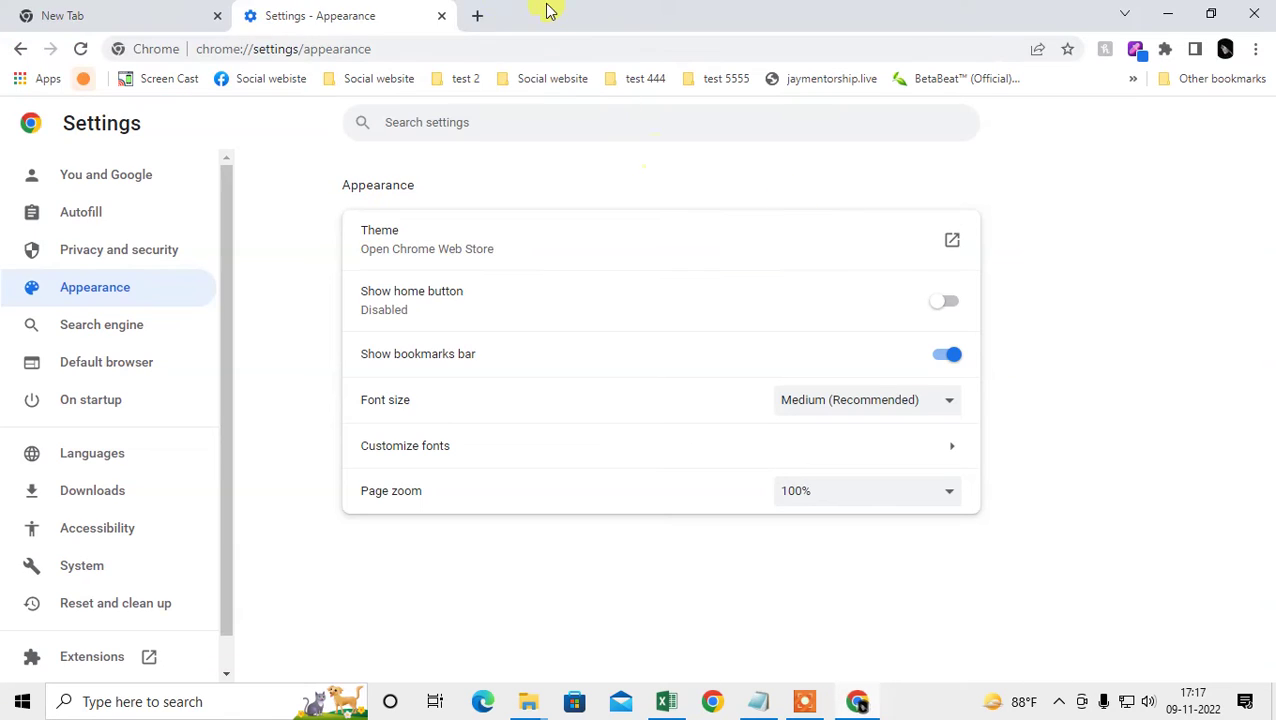
{"action": "left_click", "coordinate": [480, 16]}
{"action": "left_click", "coordinate": [441, 16]}
{"action": "left_click", "coordinate": [217, 16]}
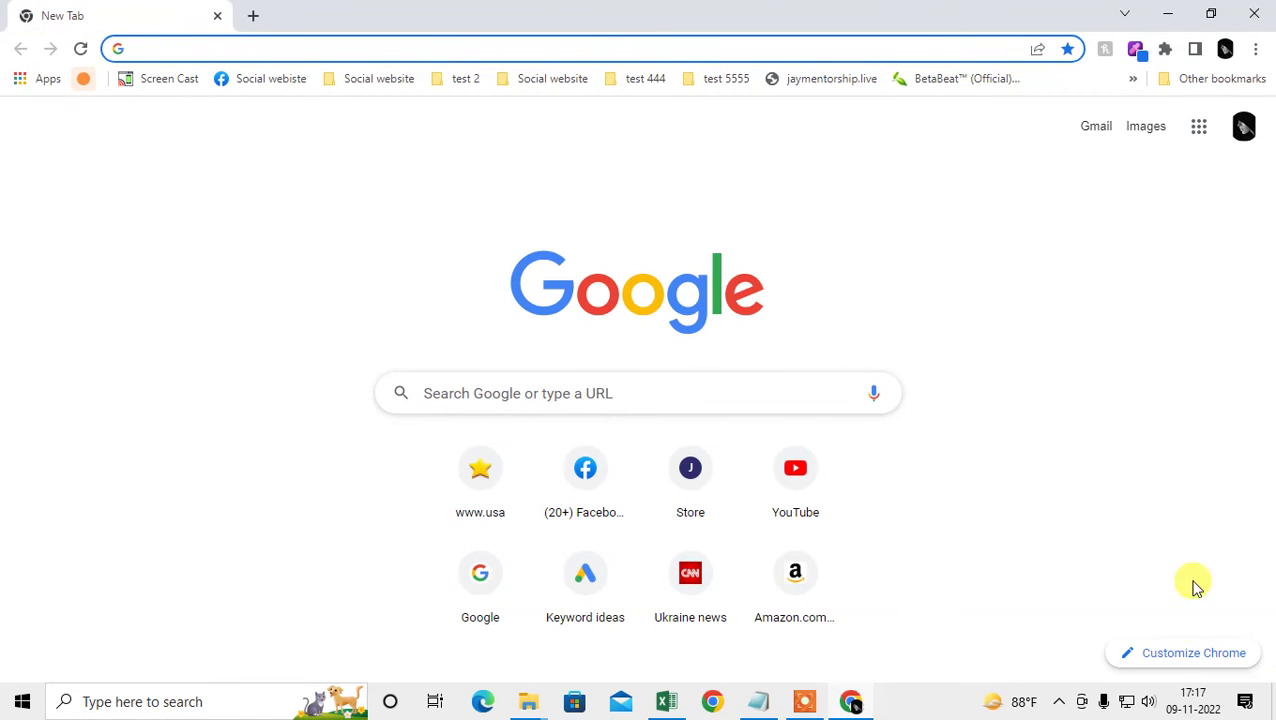
Try several color themes for the new tab page, including dark green and light green, and apply the pale green one
{"action": "left_click", "coordinate": [1213, 665]}
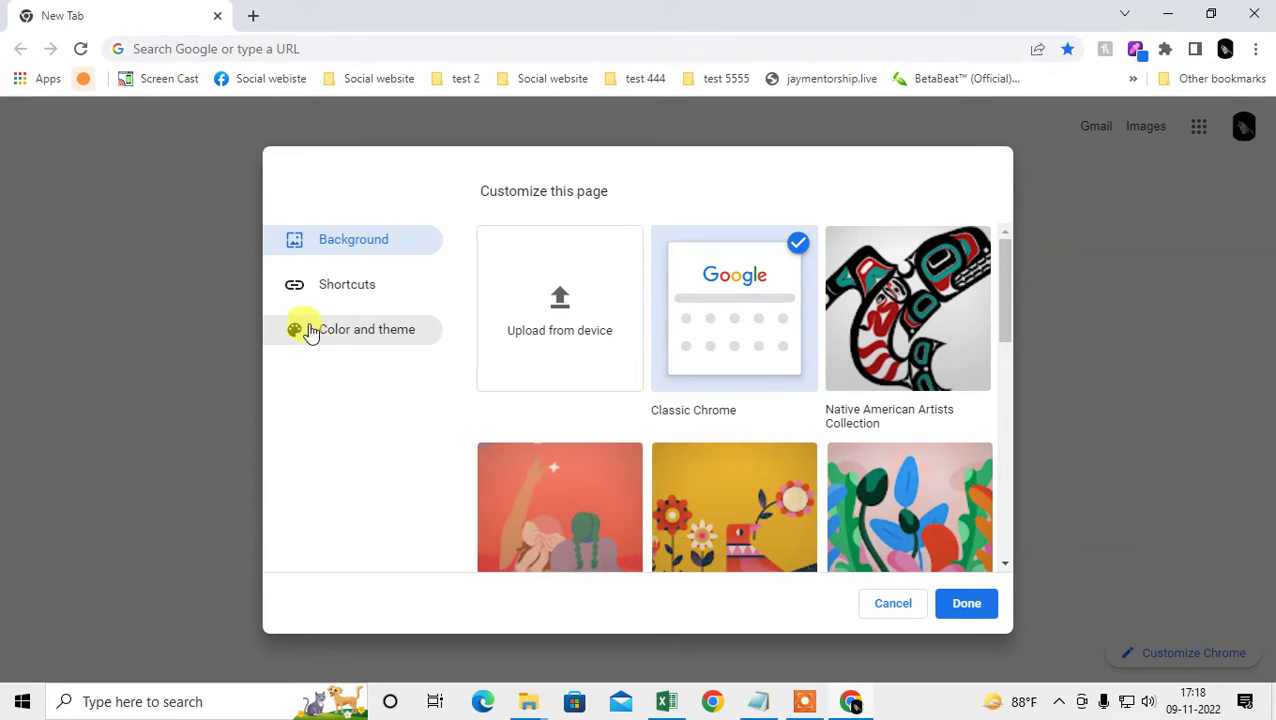
{"action": "left_click", "coordinate": [356, 338]}
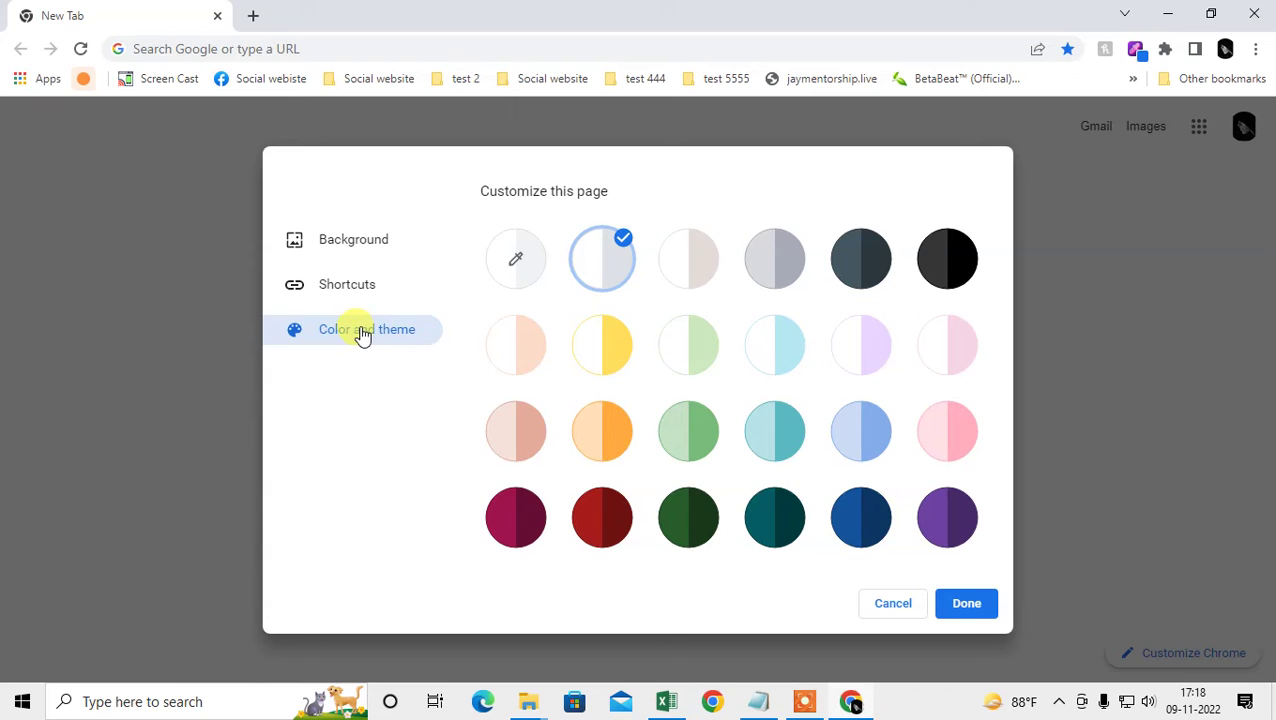
{"action": "left_click", "coordinate": [700, 425]}
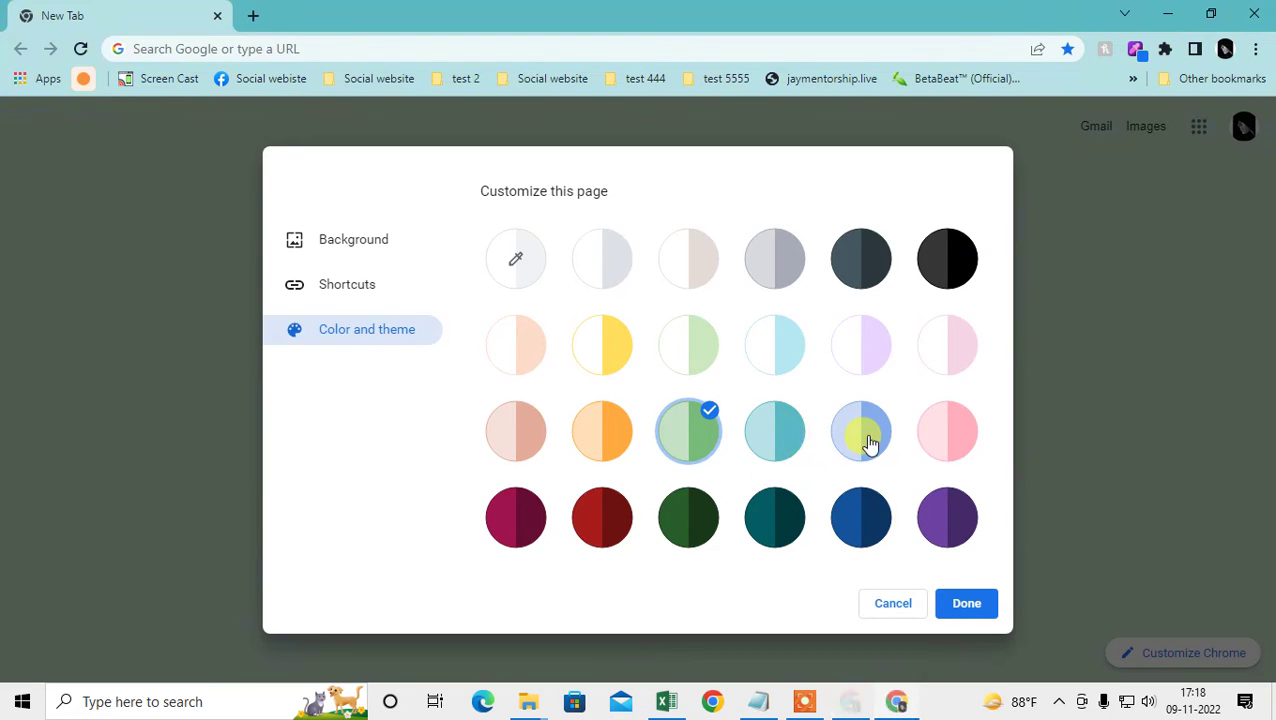
{"action": "left_click", "coordinate": [866, 440]}
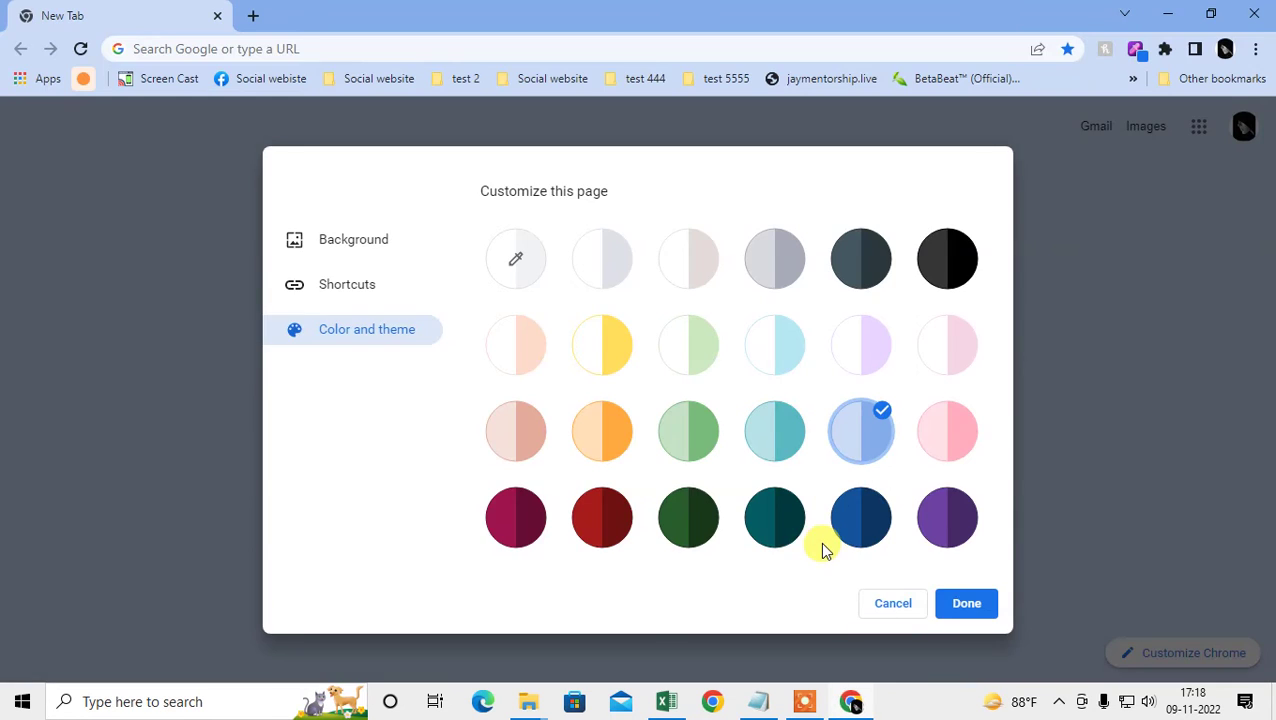
{"action": "left_click", "coordinate": [774, 517]}
{"action": "left_click", "coordinate": [690, 522]}
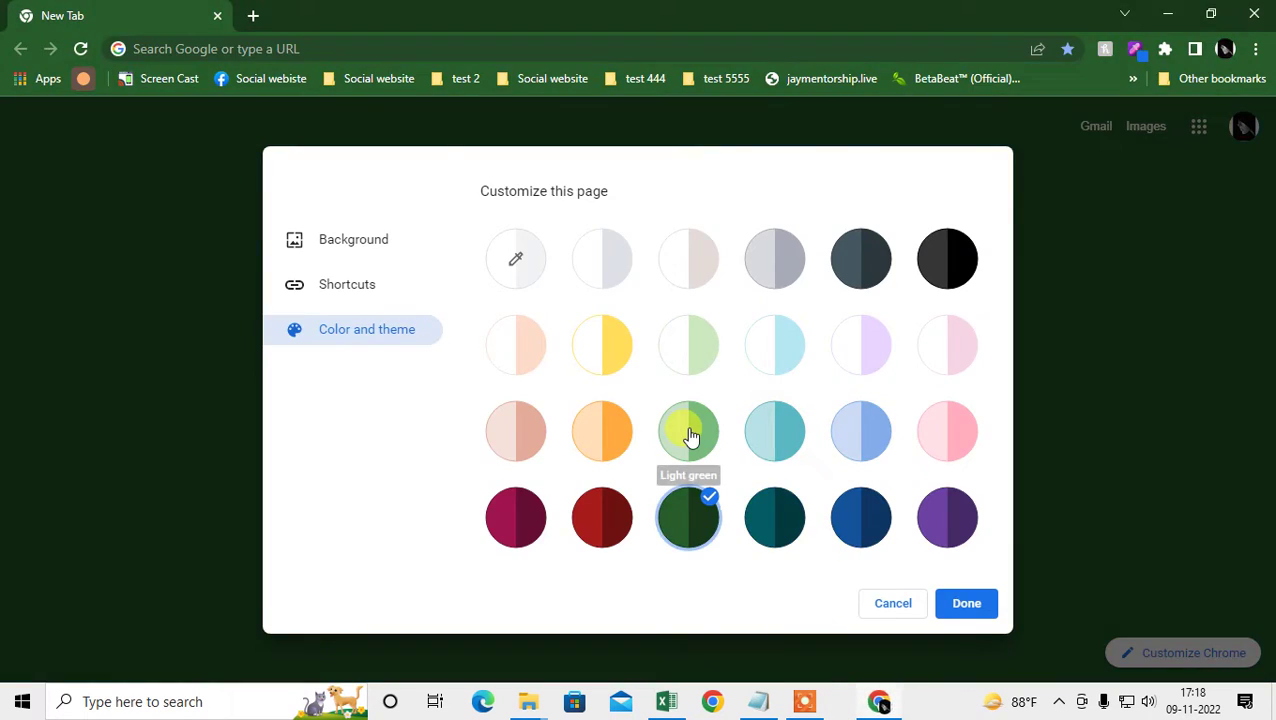
{"action": "left_click", "coordinate": [690, 435]}
{"action": "left_click", "coordinate": [688, 344]}
{"action": "left_click", "coordinate": [963, 604]}
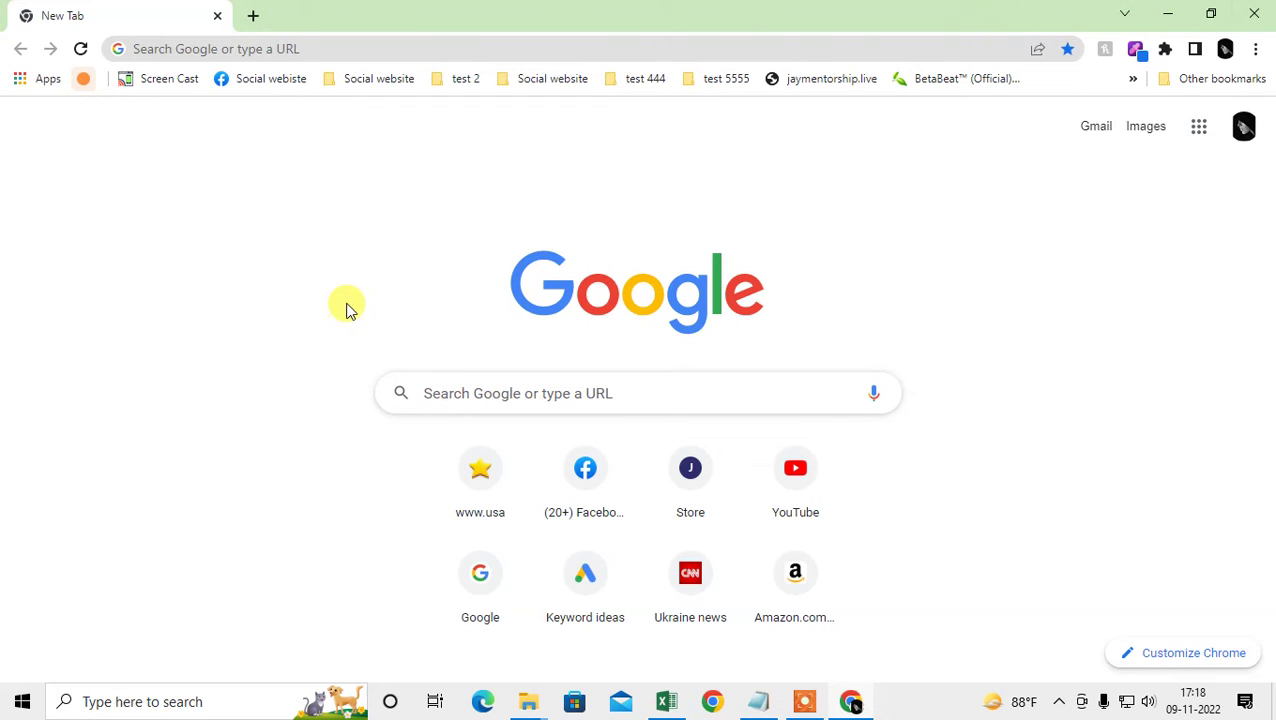
Open several extra tabs to view the color theme across the tab strip, and close them again down to one
{"action": "left_click", "coordinate": [258, 17]}
{"action": "left_click", "coordinate": [478, 17]}
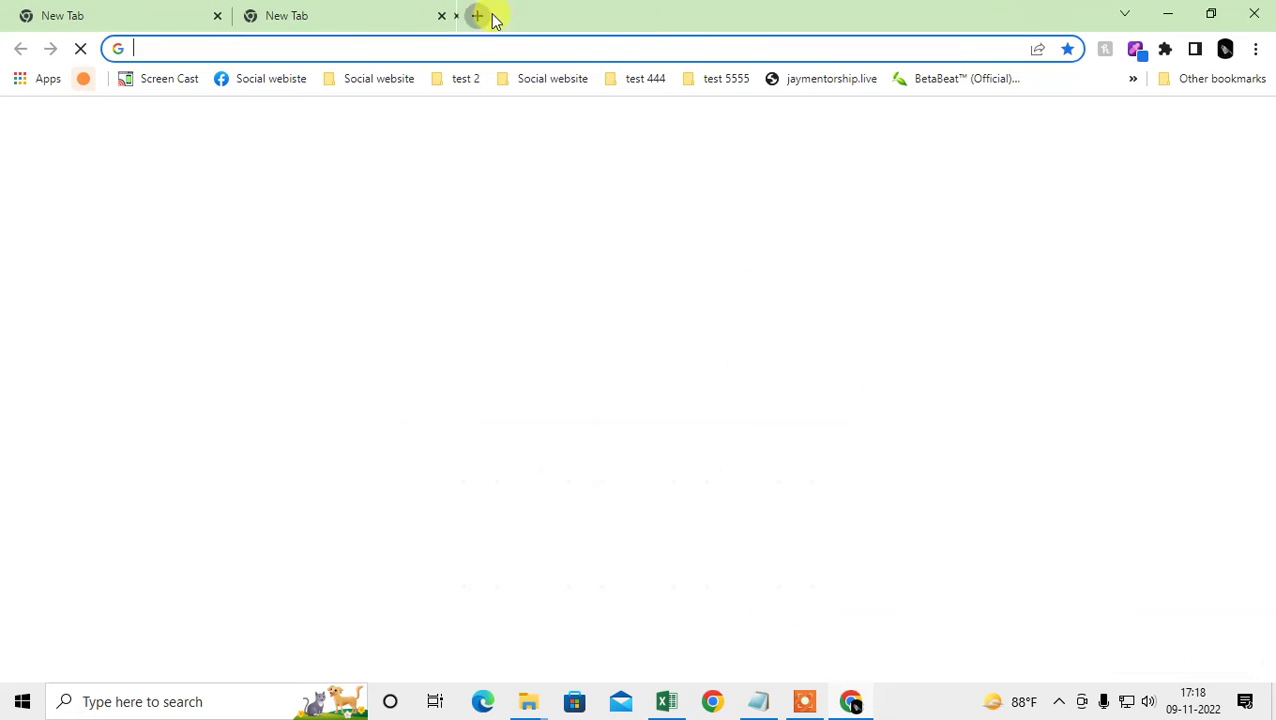
{"action": "left_click", "coordinate": [703, 18]}
{"action": "left_click", "coordinate": [923, 17]}
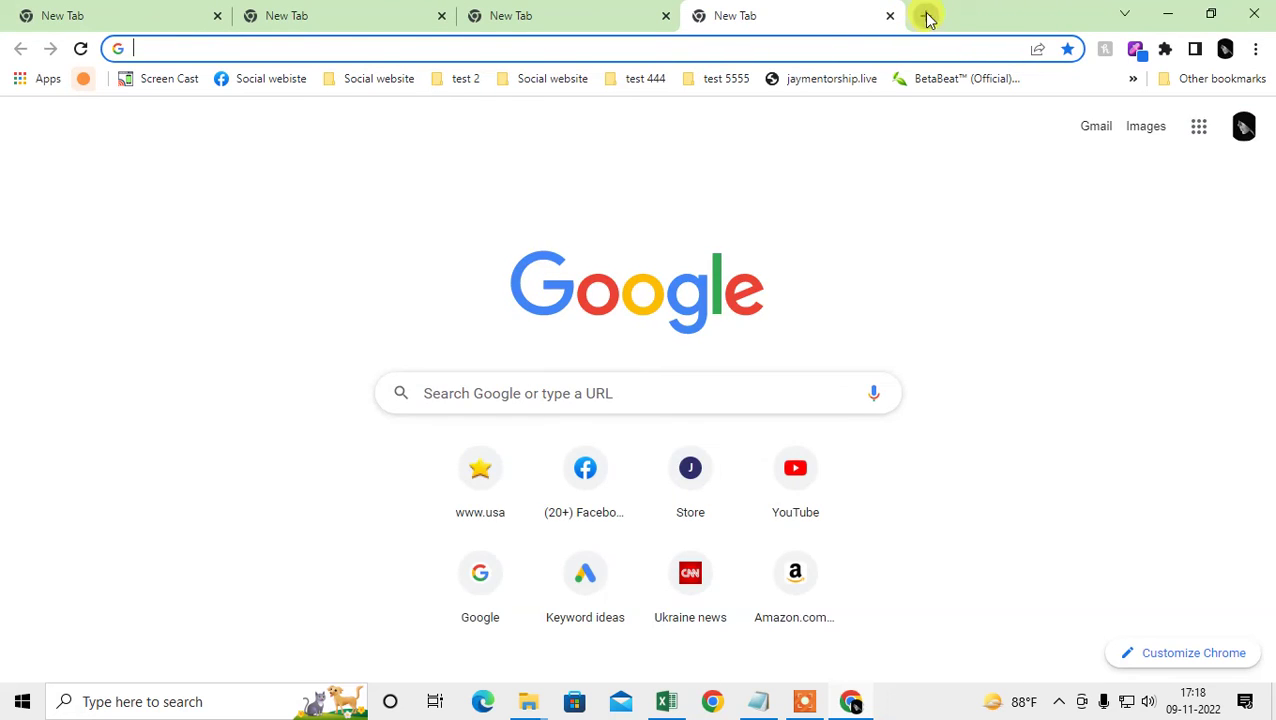
{"action": "left_click", "coordinate": [1009, 17]}
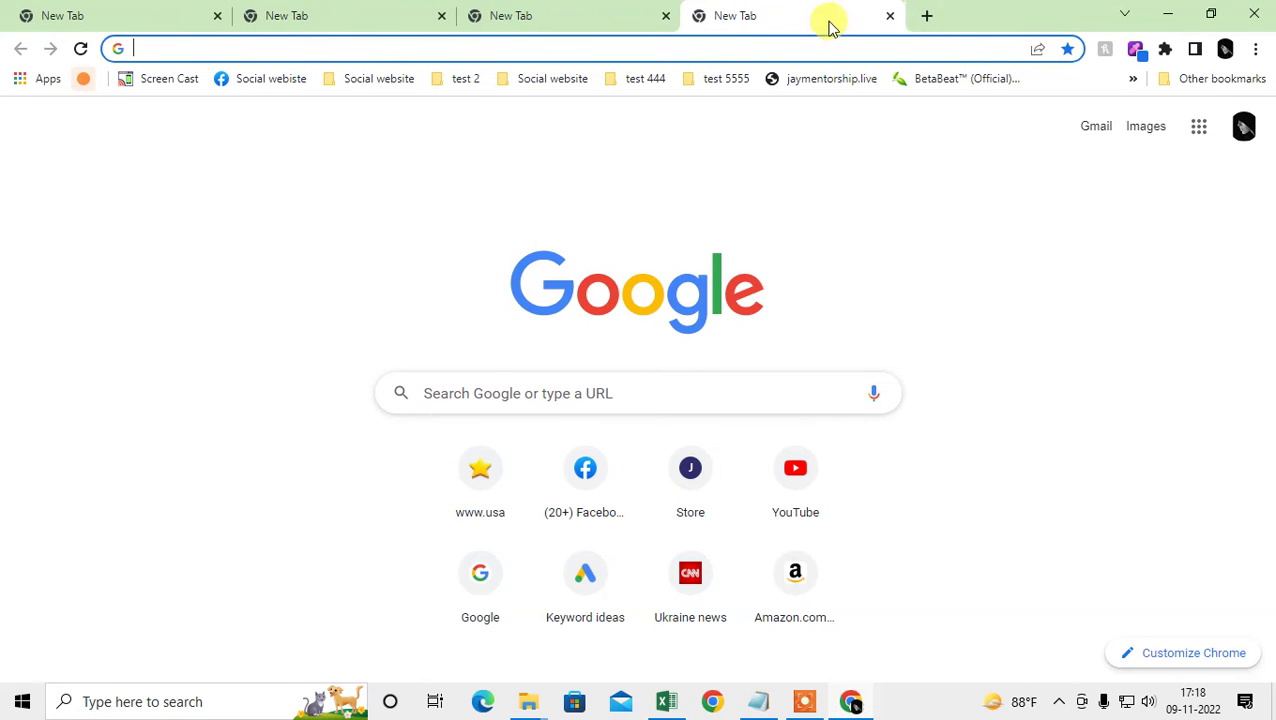
{"action": "left_click", "coordinate": [886, 17]}
{"action": "left_click", "coordinate": [666, 16]}
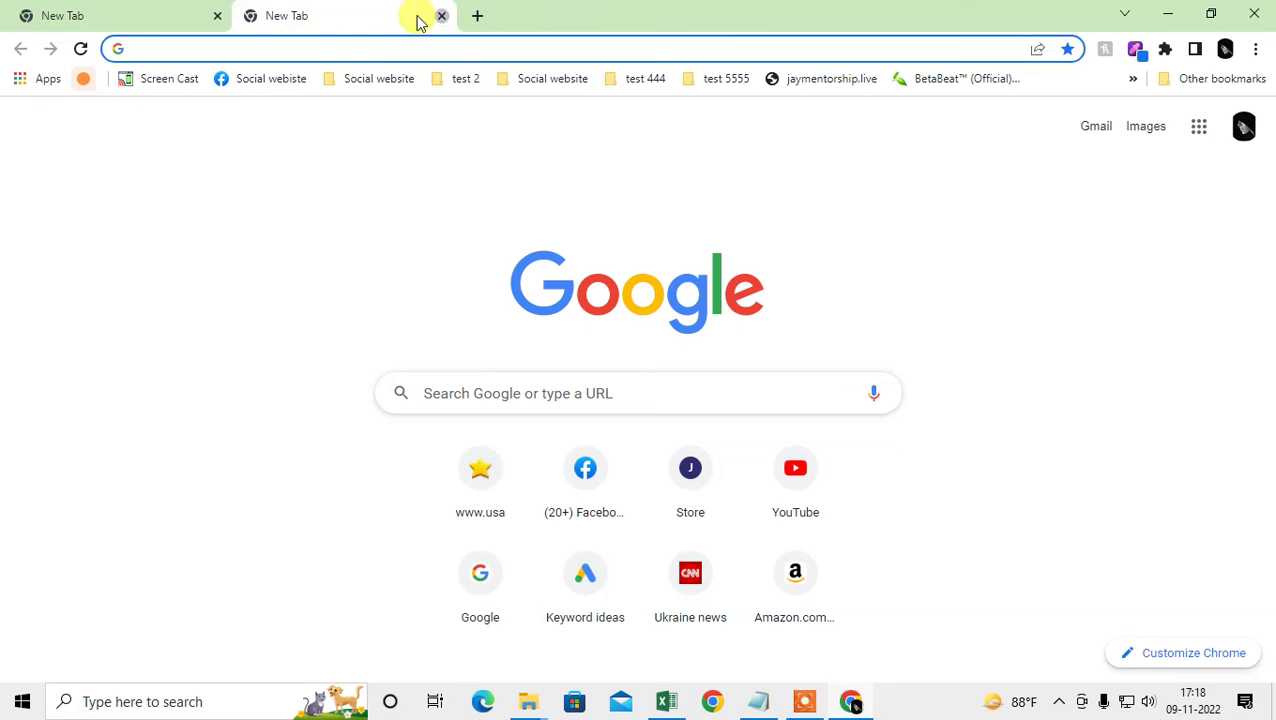
{"action": "left_click", "coordinate": [441, 18]}
{"action": "left_click", "coordinate": [251, 17]}
{"action": "left_click", "coordinate": [219, 18]}
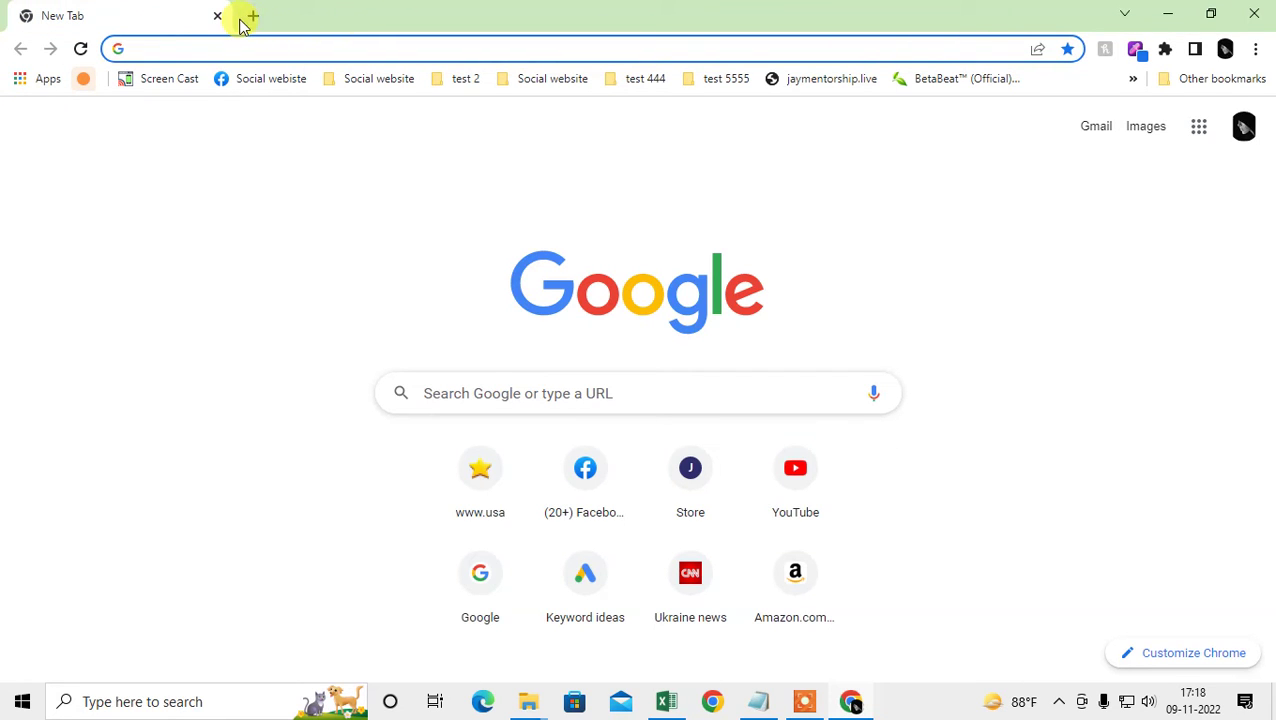
Add the open tab to a new tab group named social, color it red and save the group
{"action": "right_click", "coordinate": [253, 20]}
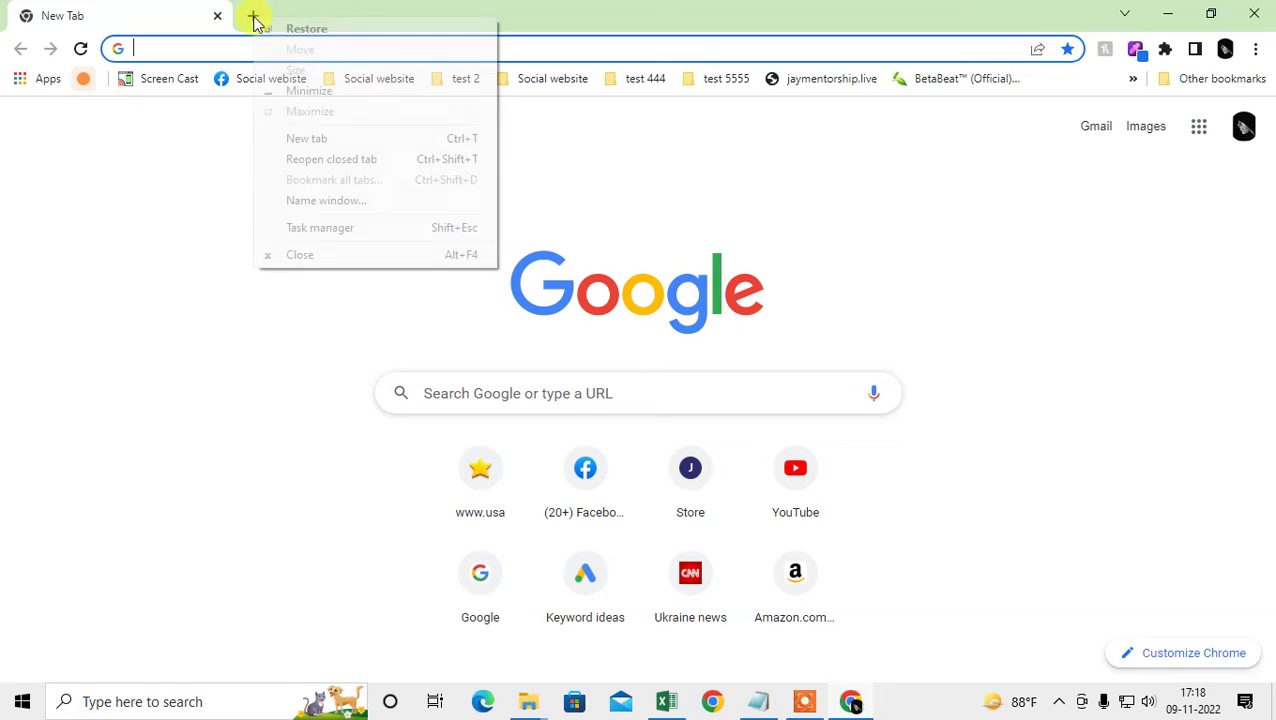
{"action": "left_click", "coordinate": [146, 20]}
{"action": "right_click", "coordinate": [120, 10]}
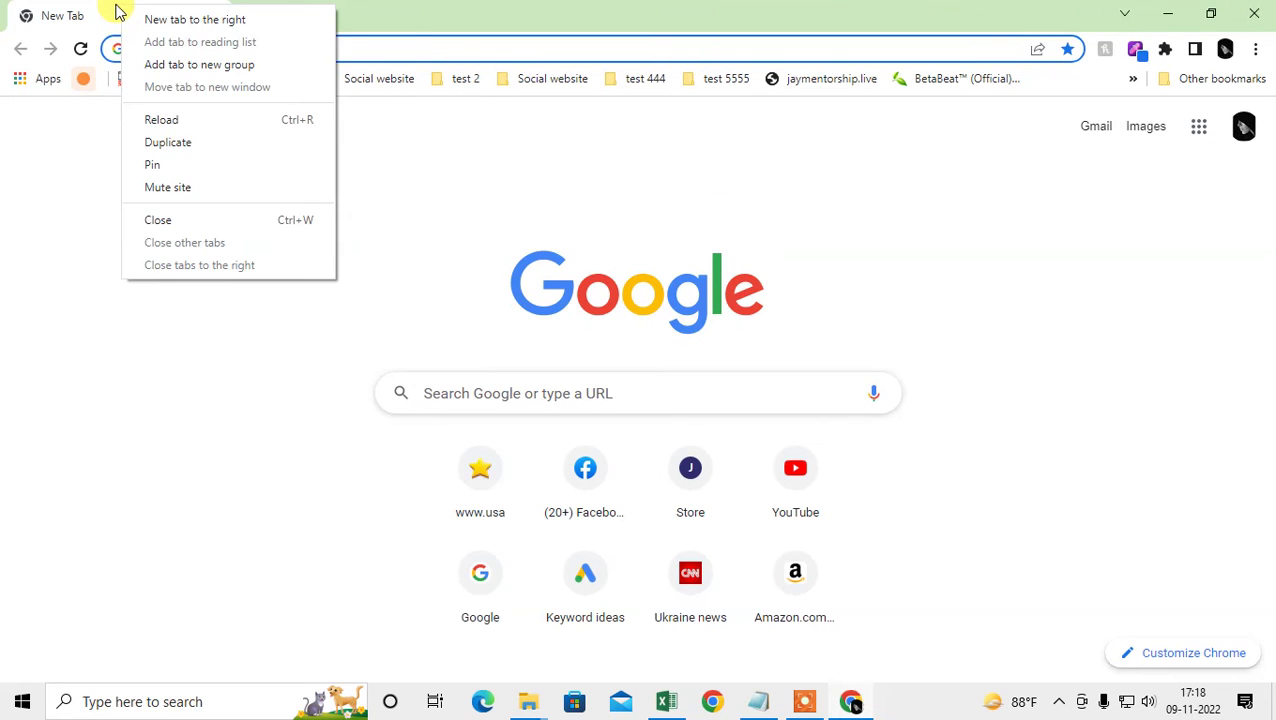
{"action": "left_click", "coordinate": [80, 18]}
{"action": "right_click", "coordinate": [80, 18]}
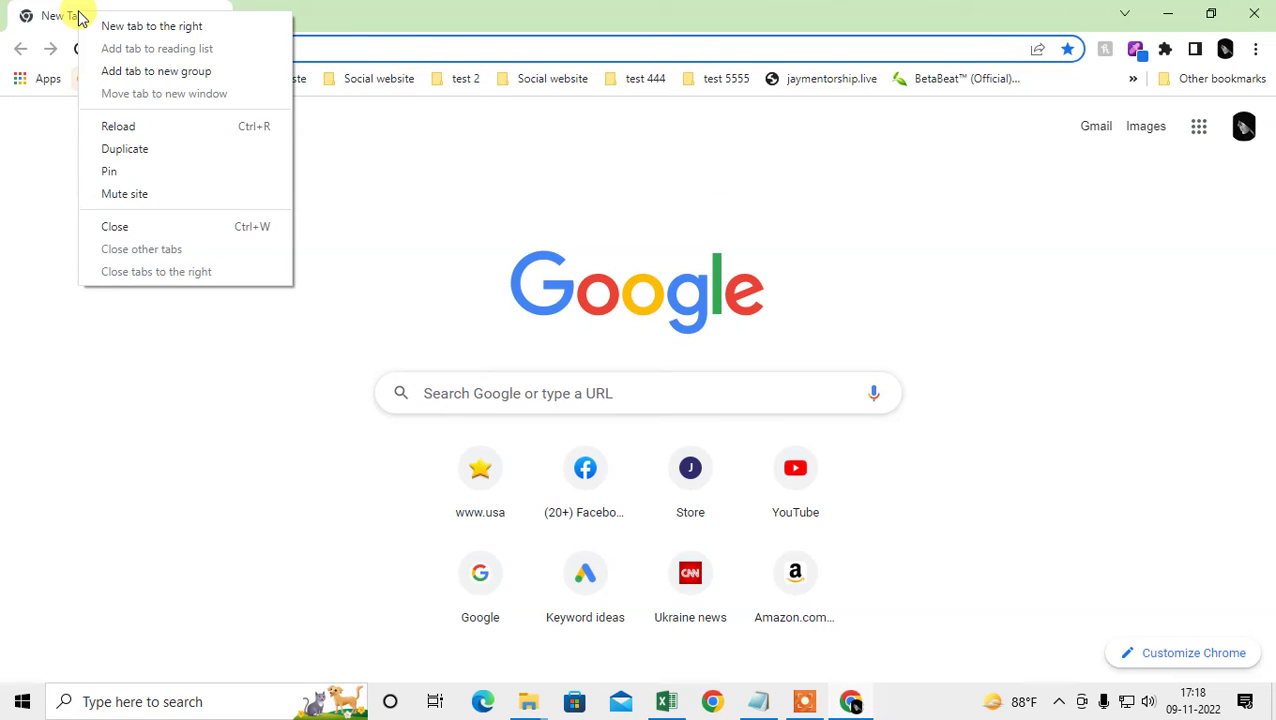
{"action": "left_click", "coordinate": [170, 72]}
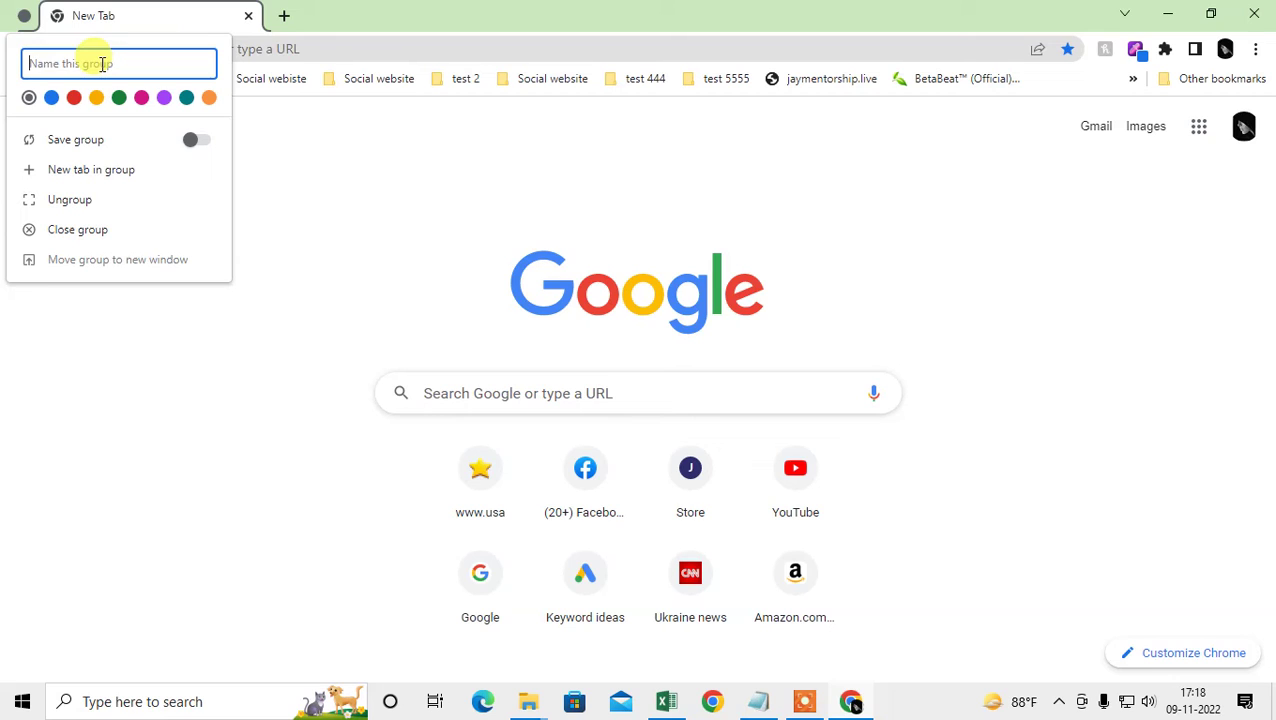
{"action": "type", "text": "social"}
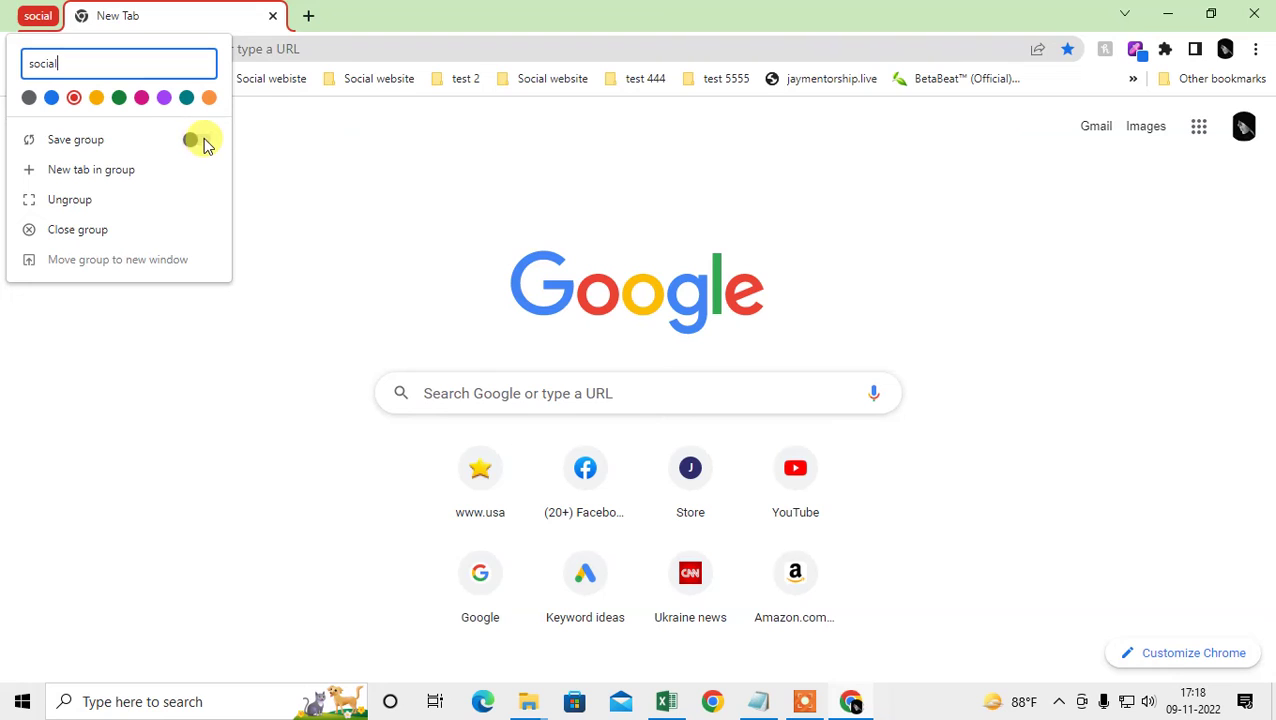
{"action": "left_click", "coordinate": [201, 139]}
{"action": "left_click", "coordinate": [363, 137]}
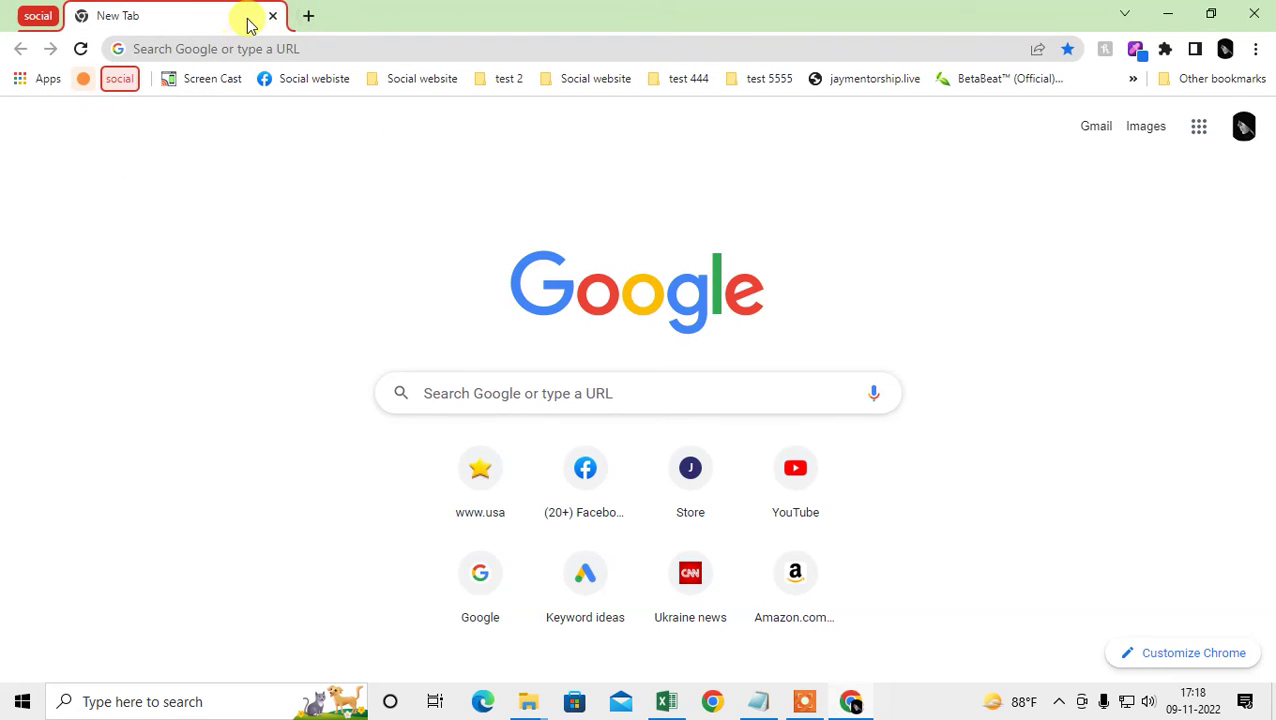
Add two new tabs to the social group beside its first tab
{"action": "right_click", "coordinate": [205, 19]}
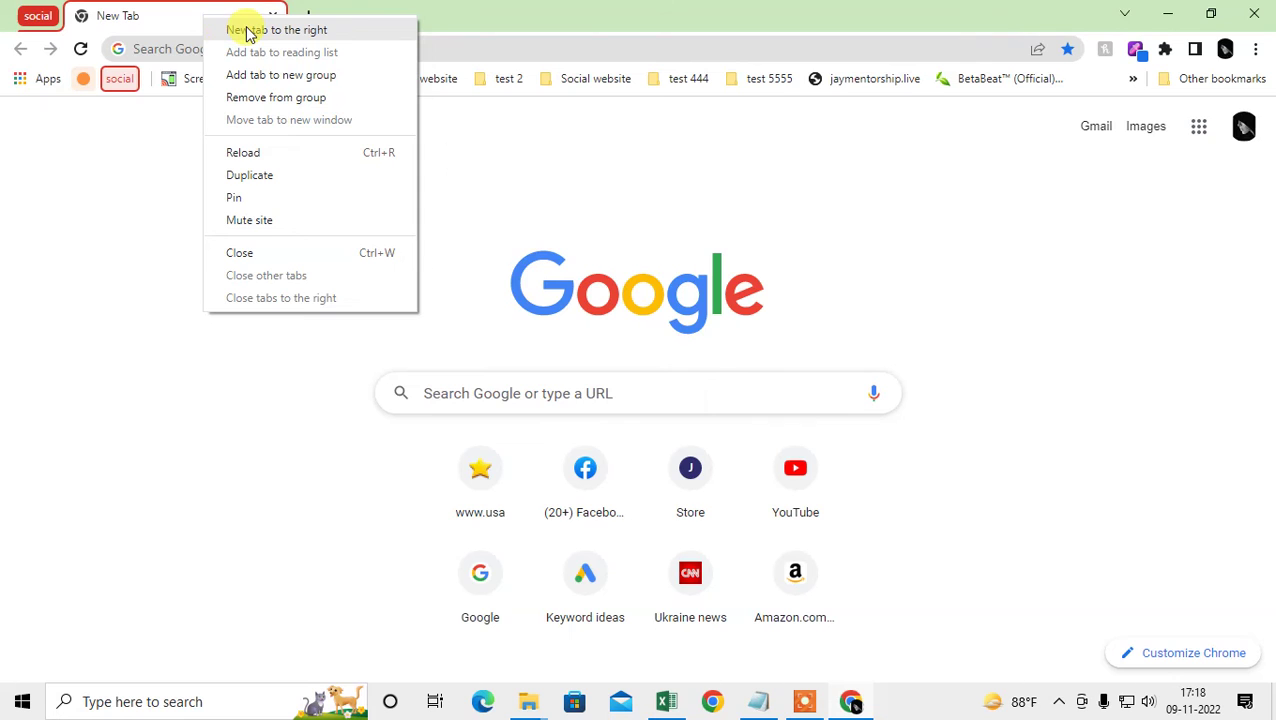
{"action": "left_click", "coordinate": [249, 31]}
{"action": "left_click", "coordinate": [200, 20]}
{"action": "left_click", "coordinate": [356, 22]}
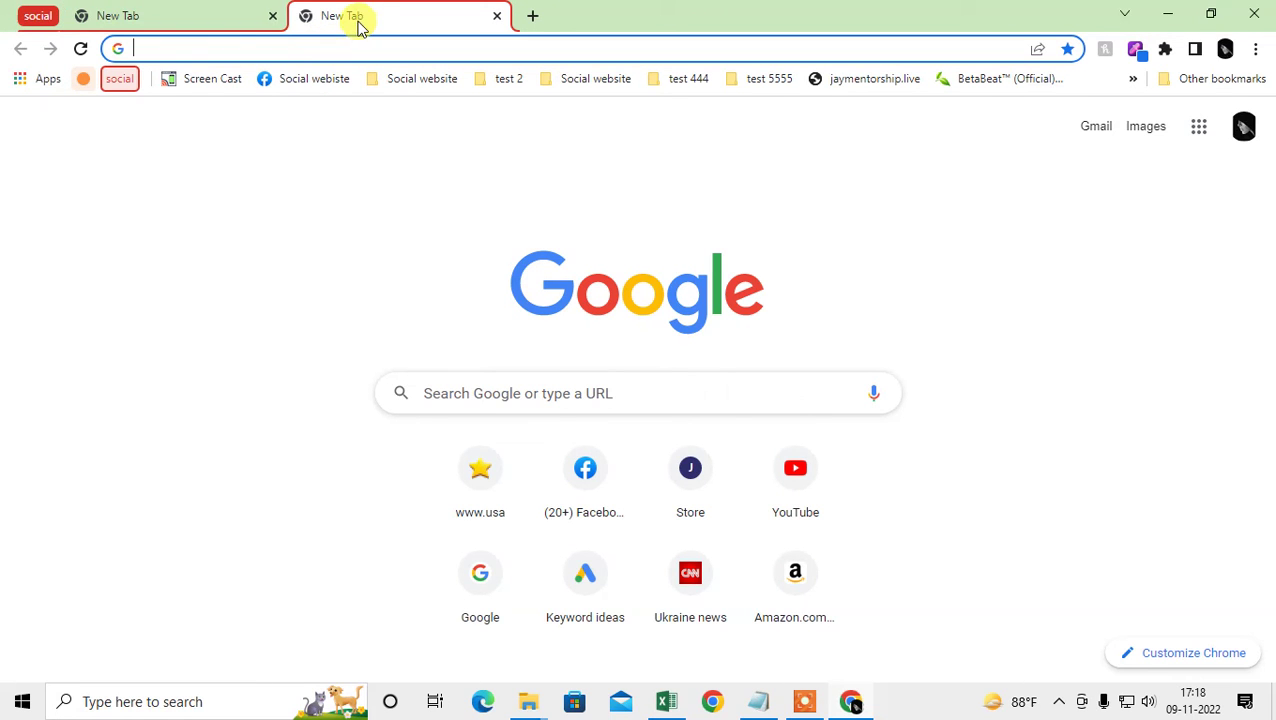
{"action": "right_click", "coordinate": [195, 19]}
{"action": "left_click", "coordinate": [262, 32]}
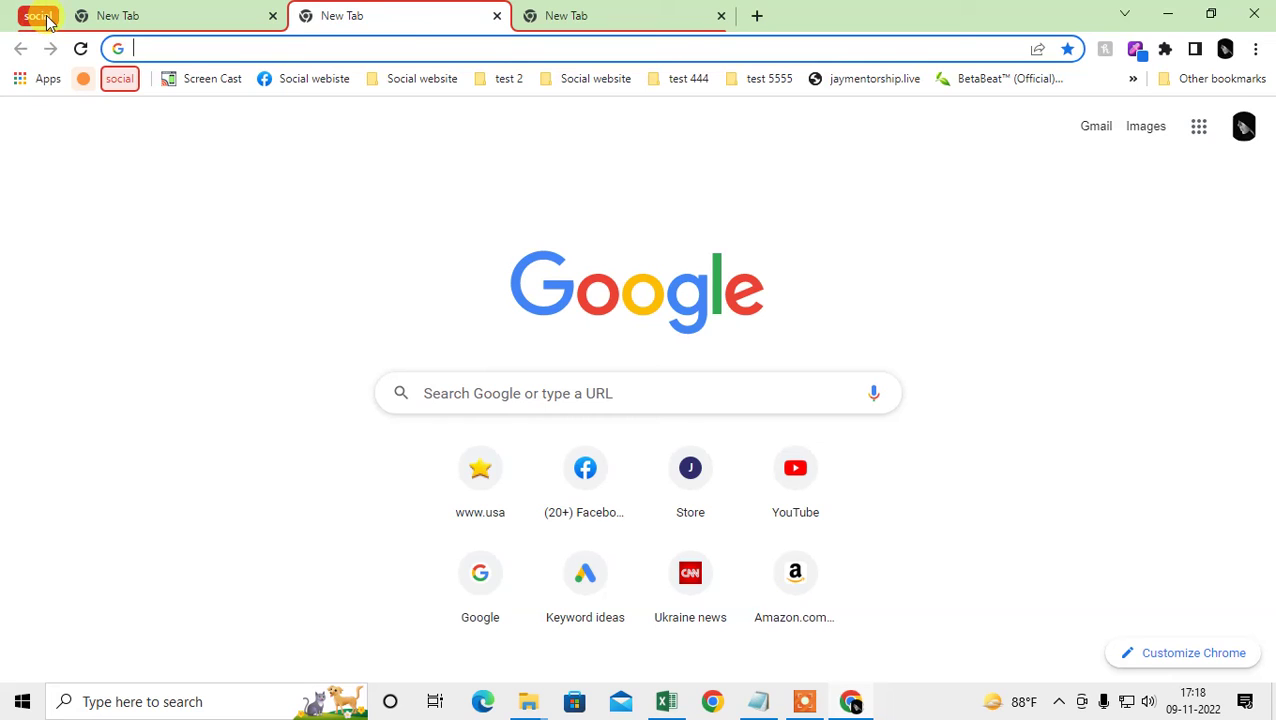
Add the last tab of the social group to a new tab group named office, color it pink and save the group
{"action": "right_click", "coordinate": [621, 12]}
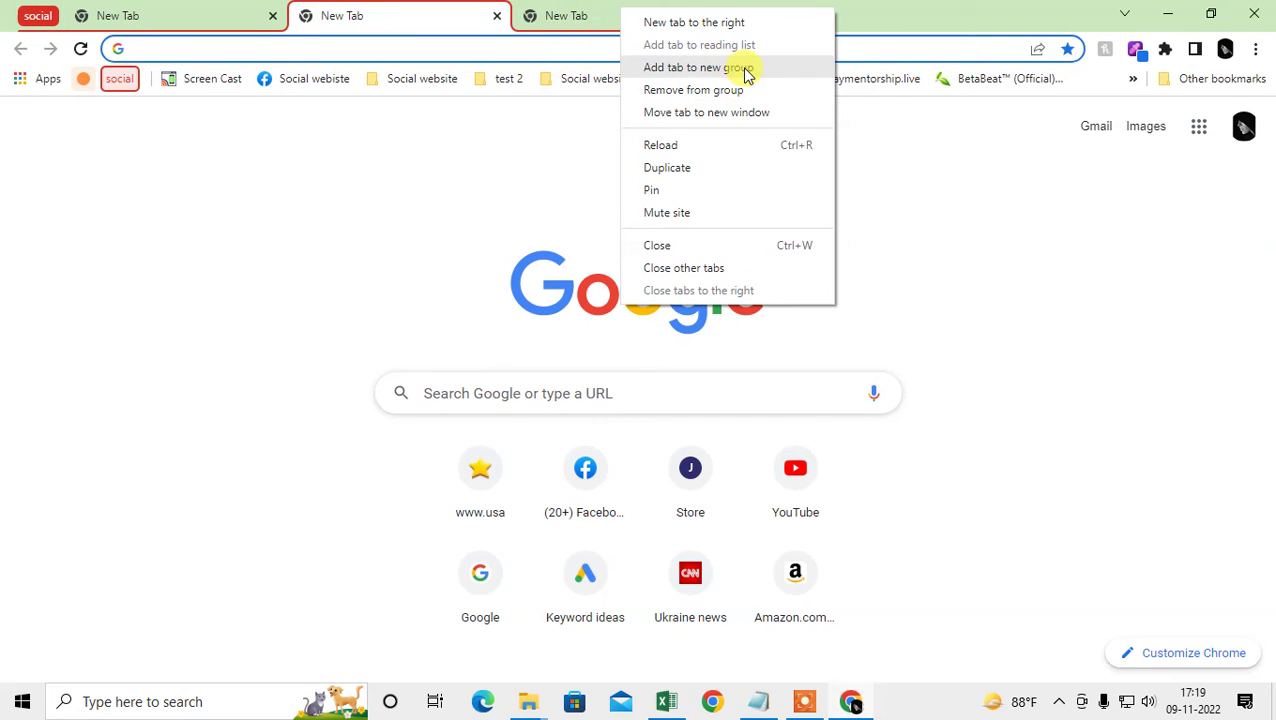
{"action": "left_click", "coordinate": [638, 12]}
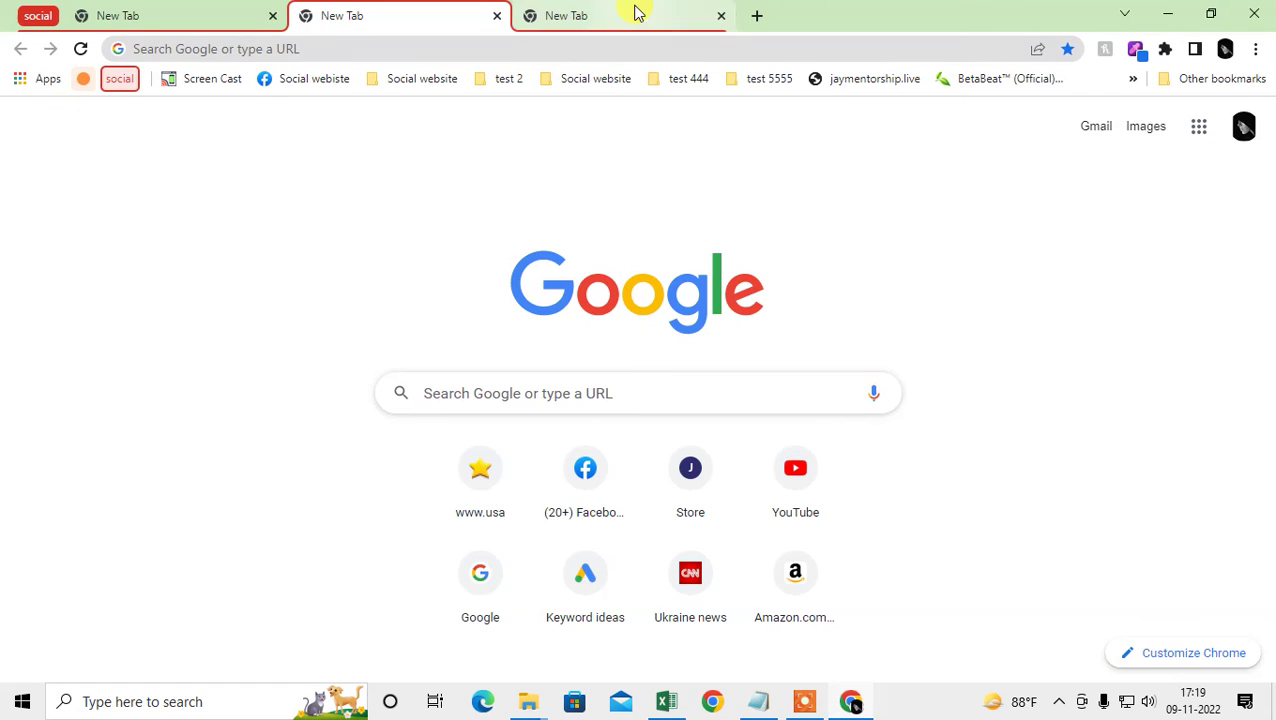
{"action": "right_click", "coordinate": [638, 15]}
{"action": "left_click", "coordinate": [749, 65]}
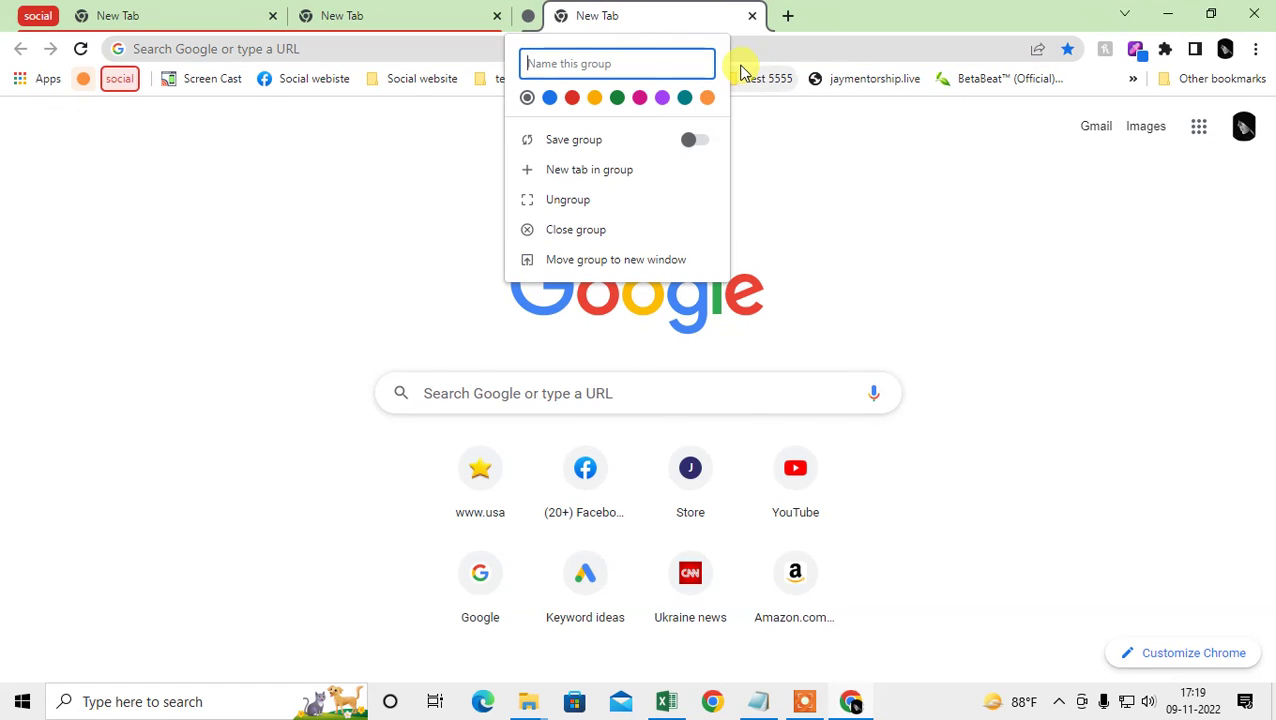
{"action": "left_click", "coordinate": [641, 98]}
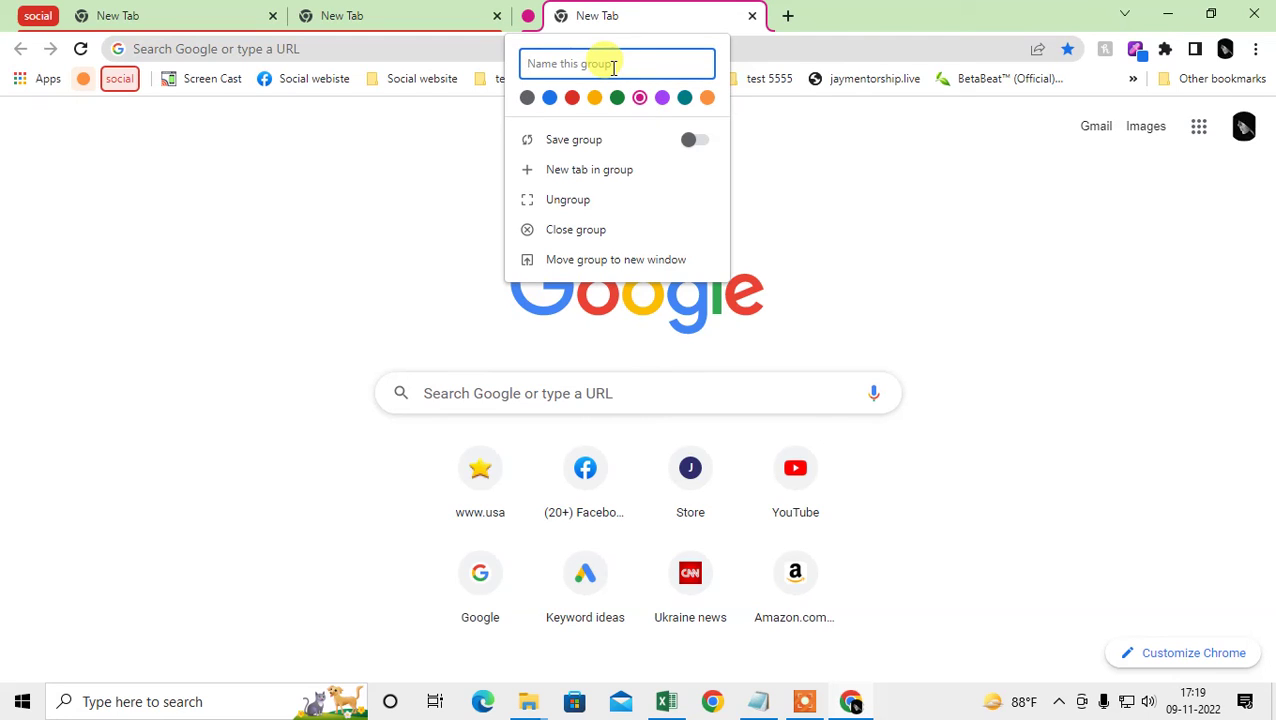
{"action": "type", "text": "office"}
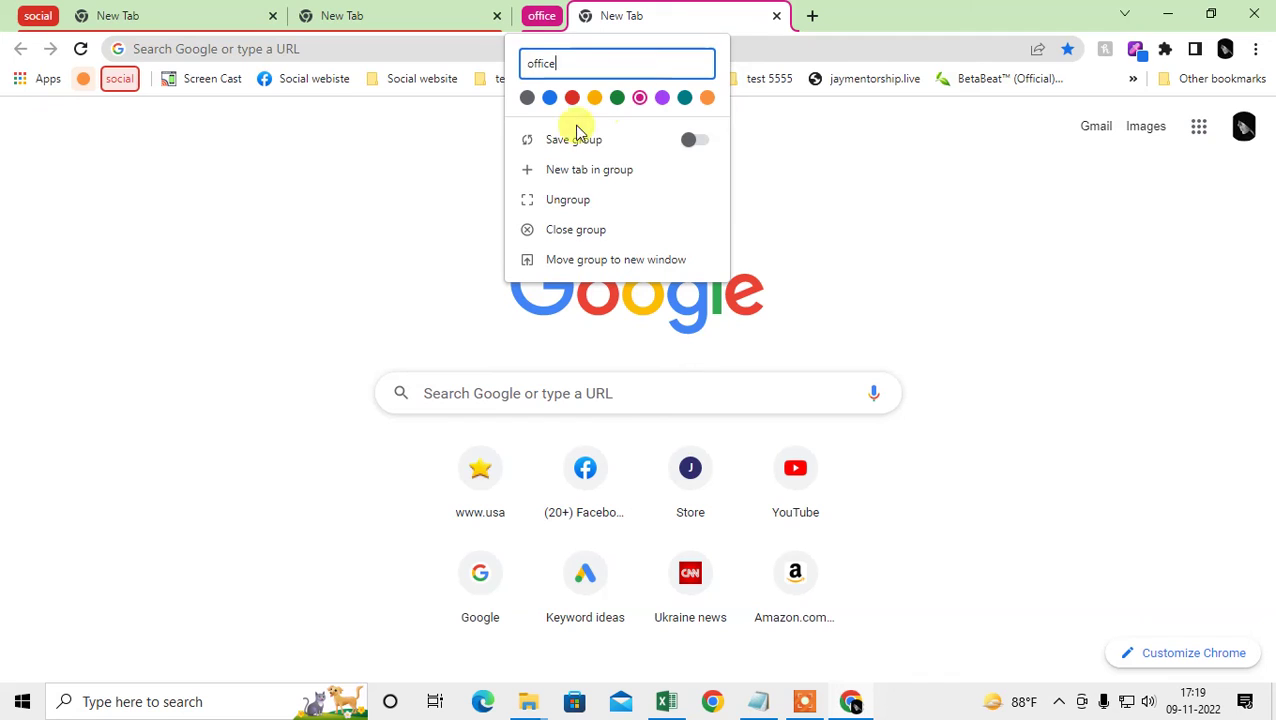
{"action": "left_click", "coordinate": [696, 140]}
{"action": "left_click", "coordinate": [863, 162]}
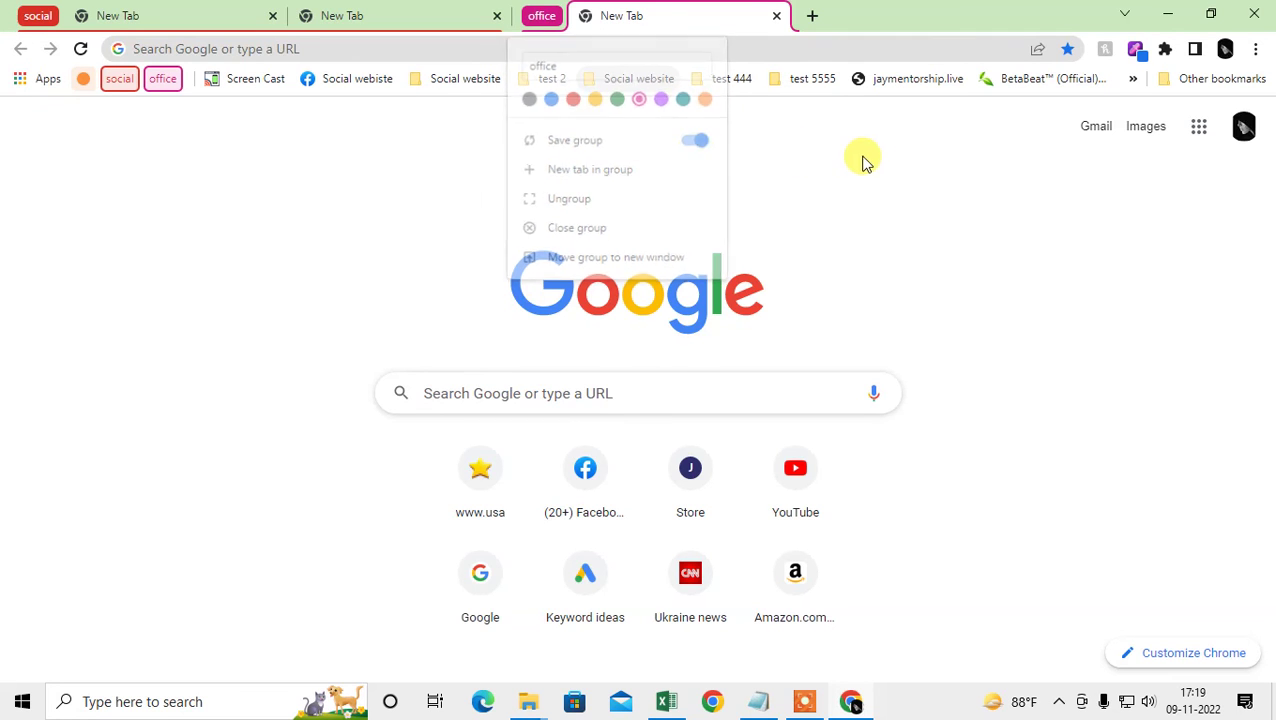
Collapse and expand the office and social tab groups in turn and switch between the social group's tabs
{"action": "left_click", "coordinate": [540, 15]}
{"action": "left_click", "coordinate": [537, 18]}
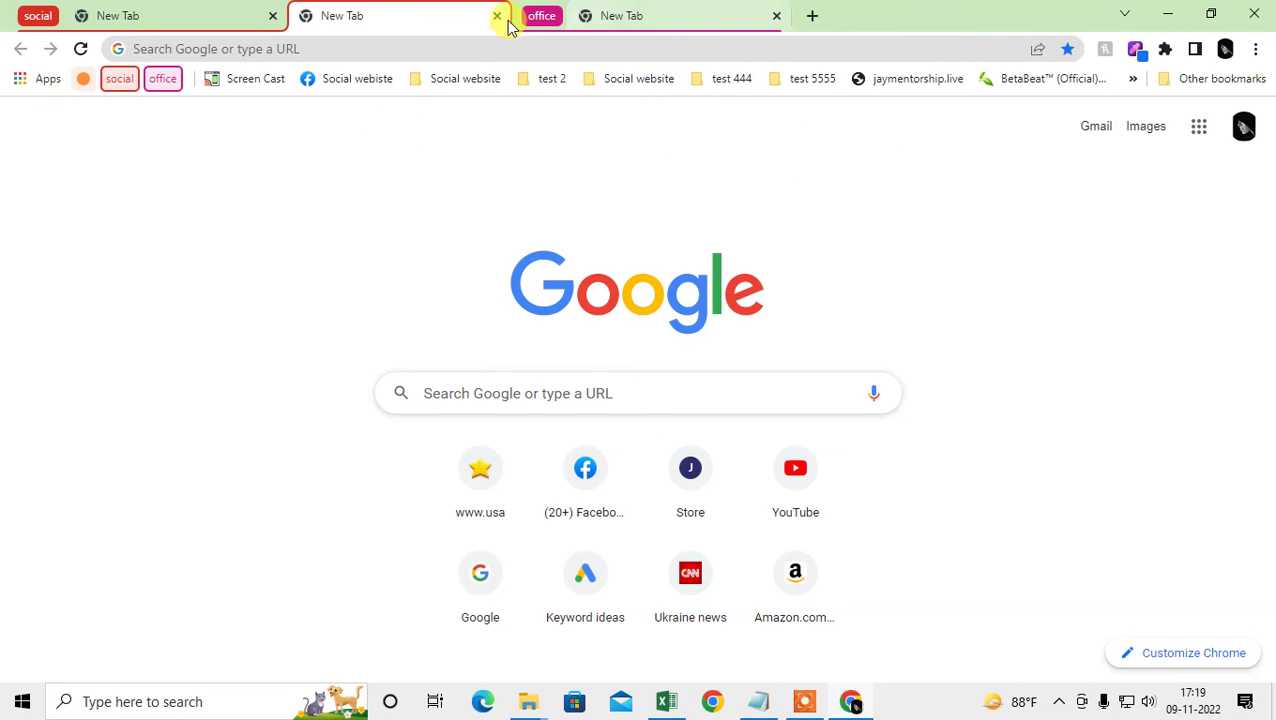
{"action": "left_click", "coordinate": [38, 17]}
{"action": "left_click", "coordinate": [38, 17]}
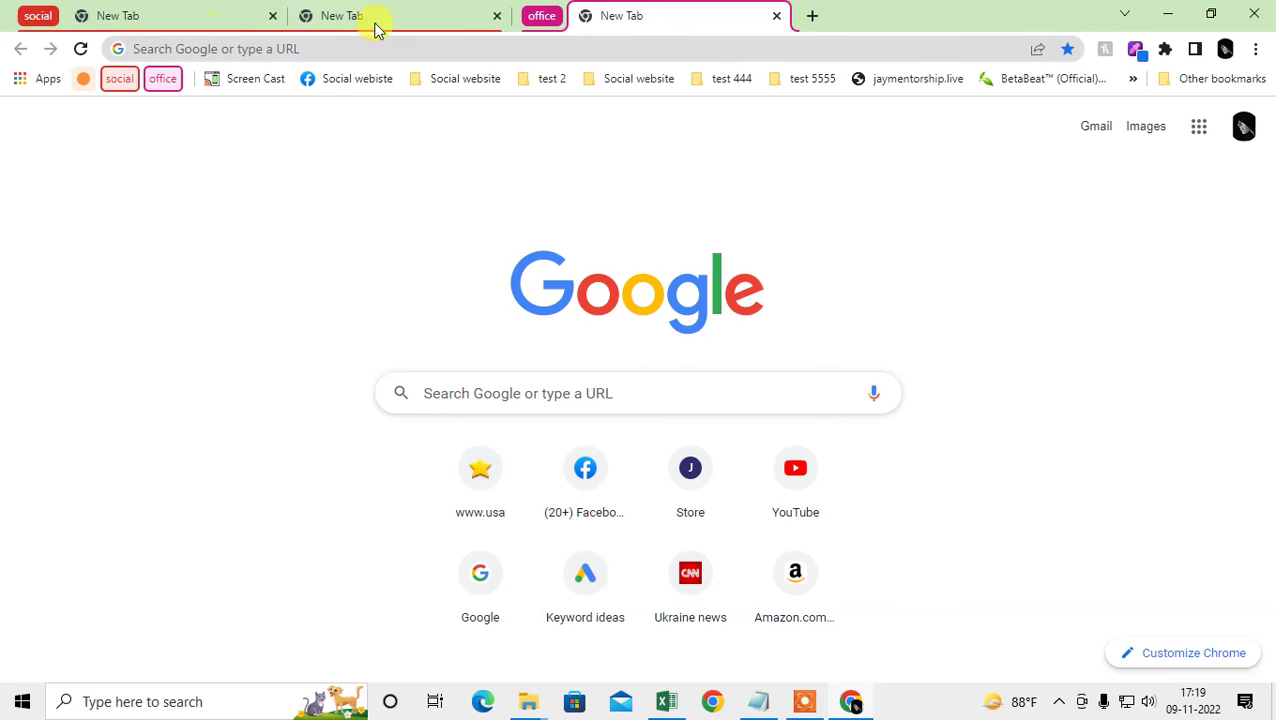
{"action": "left_click", "coordinate": [542, 18]}
{"action": "left_click", "coordinate": [37, 17]}
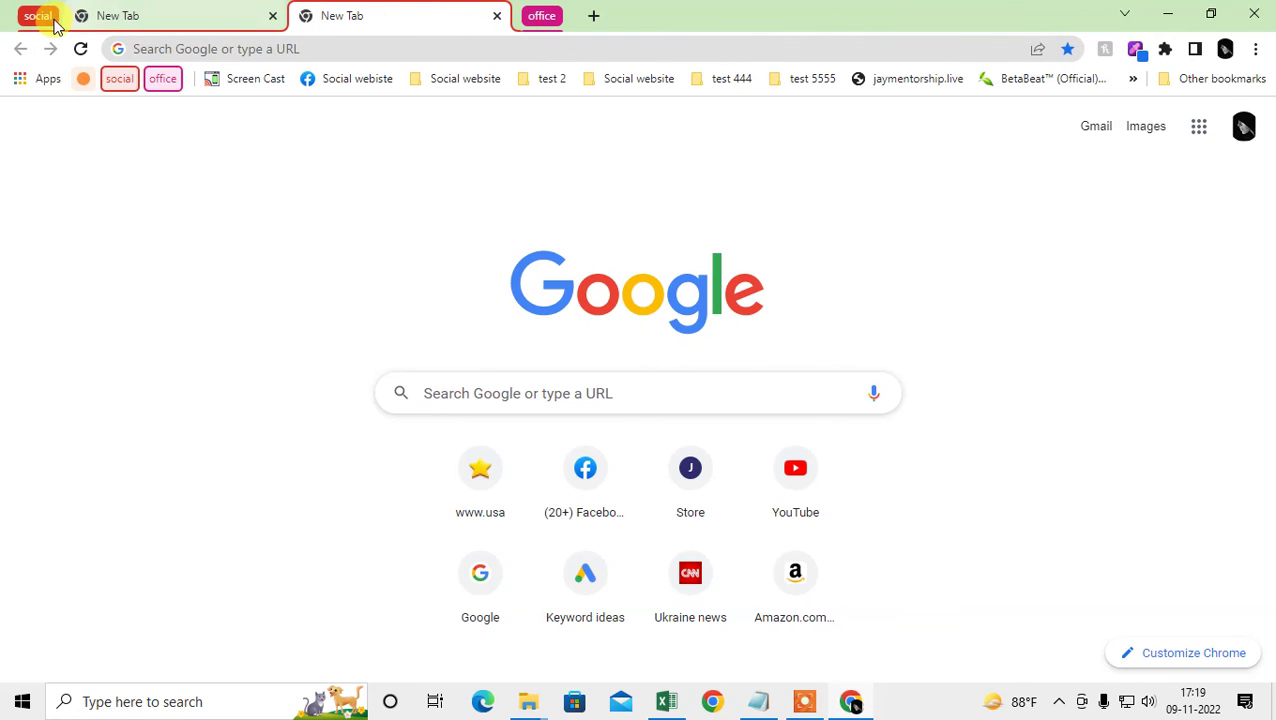
{"action": "left_click", "coordinate": [180, 18]}
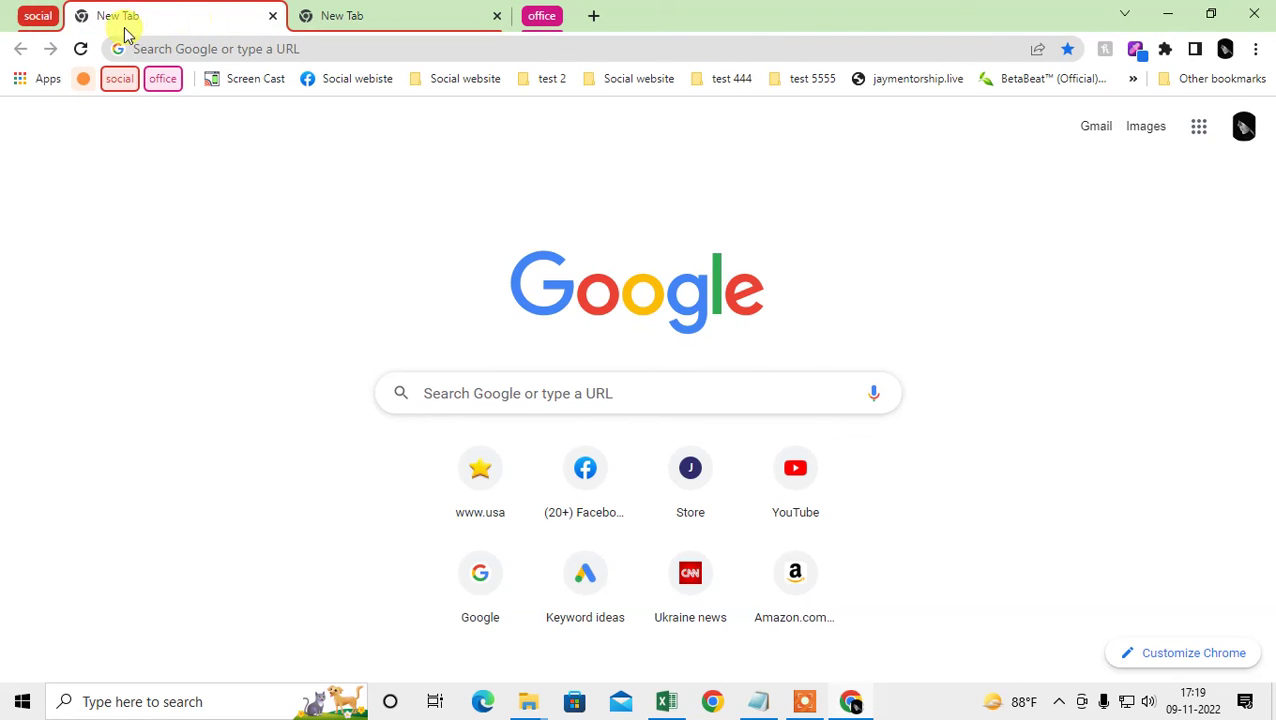
{"action": "left_click", "coordinate": [316, 20]}
{"action": "left_click", "coordinate": [541, 17]}
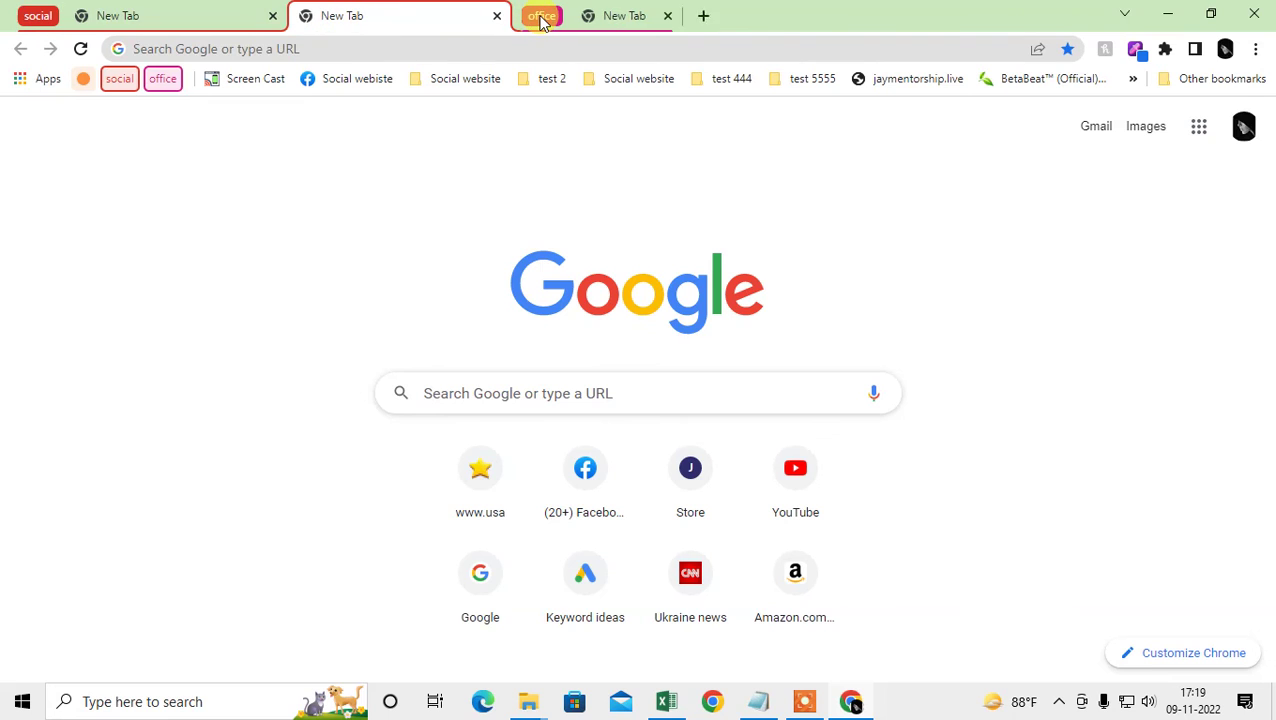
{"action": "left_click", "coordinate": [136, 27]}
{"action": "left_click", "coordinate": [38, 16]}
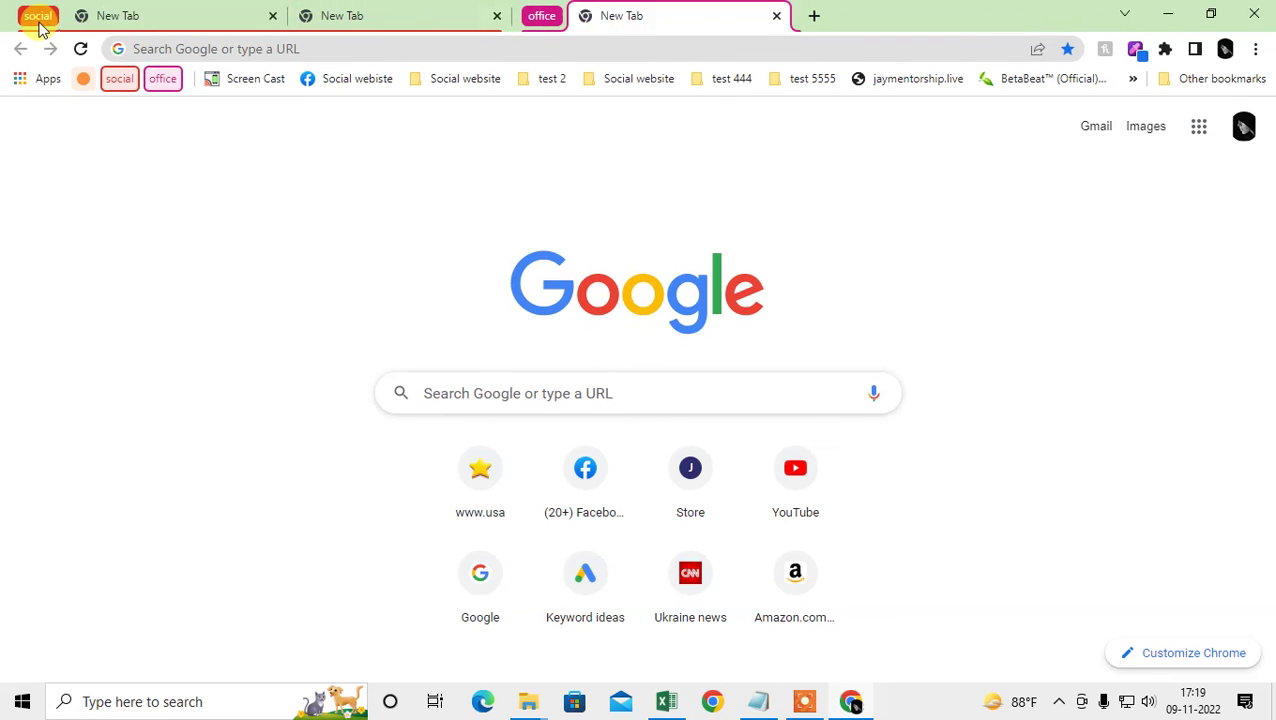
Reopen the unnamed orange saved tab group, and collapse and expand it in the tab strip
{"action": "left_click", "coordinate": [120, 79]}
{"action": "left_click", "coordinate": [157, 84]}
{"action": "left_click", "coordinate": [120, 79]}
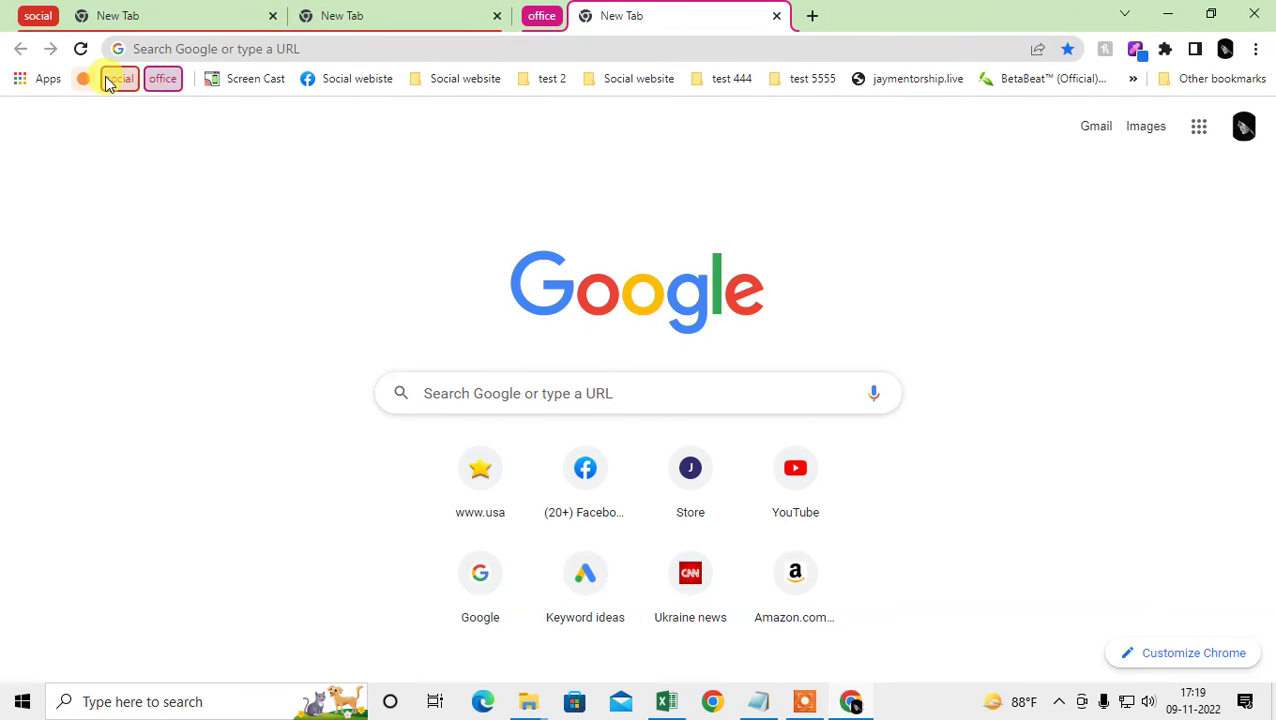
{"action": "left_click", "coordinate": [83, 79]}
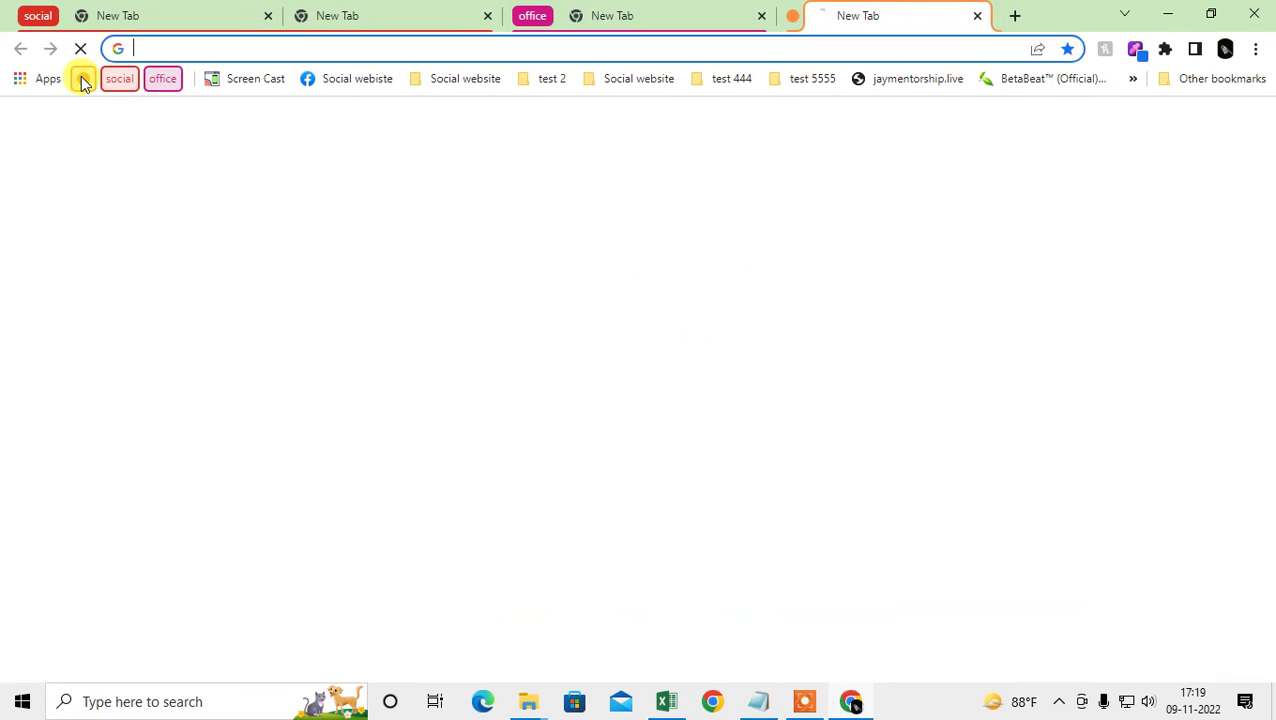
{"action": "left_click", "coordinate": [788, 18]}
{"action": "left_click", "coordinate": [792, 20]}
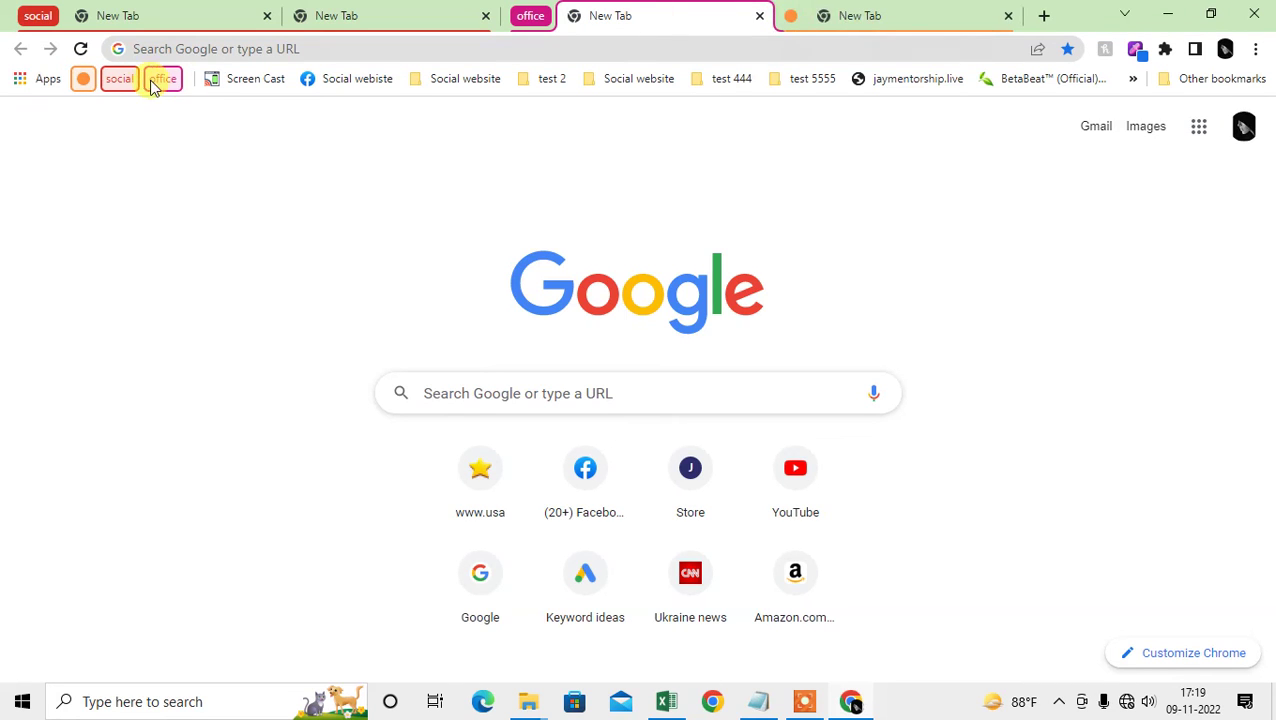
{"action": "left_click", "coordinate": [84, 79]}
Name the unnamed orange tab group asdfasd and change its color to green
{"action": "left_click", "coordinate": [800, 19]}
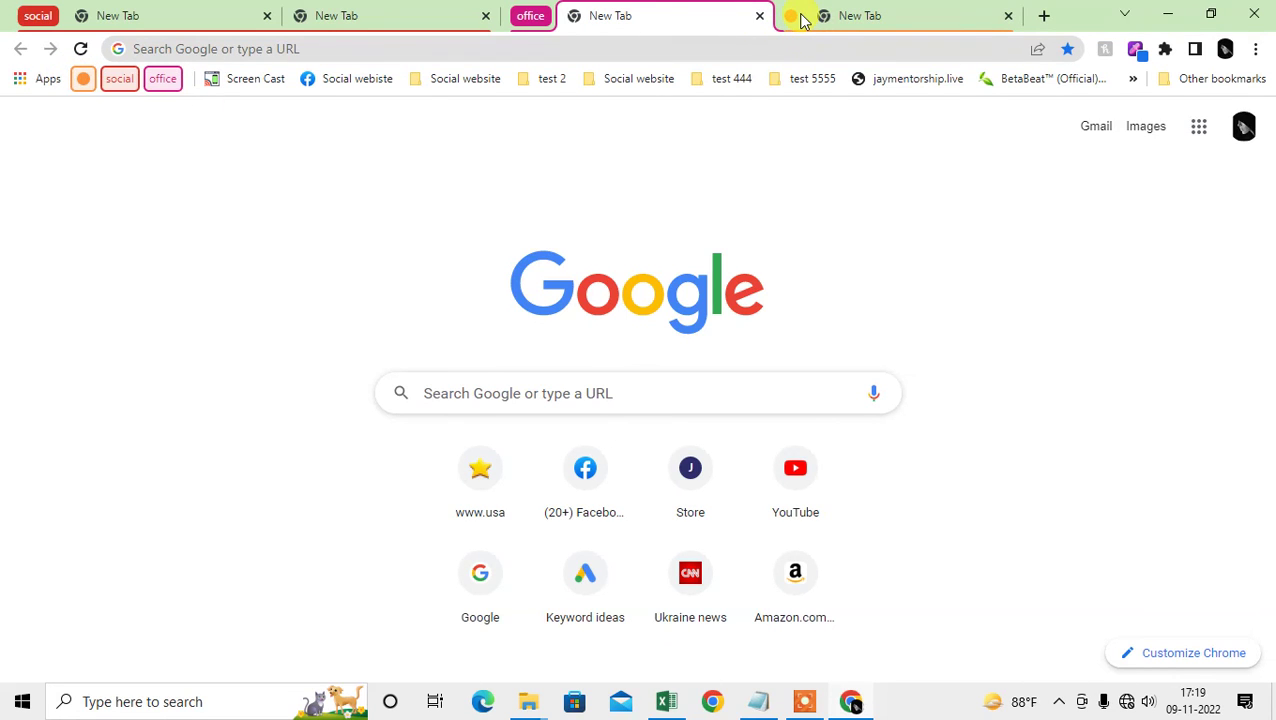
{"action": "left_click", "coordinate": [800, 19]}
{"action": "type", "text": "asdfasd"}
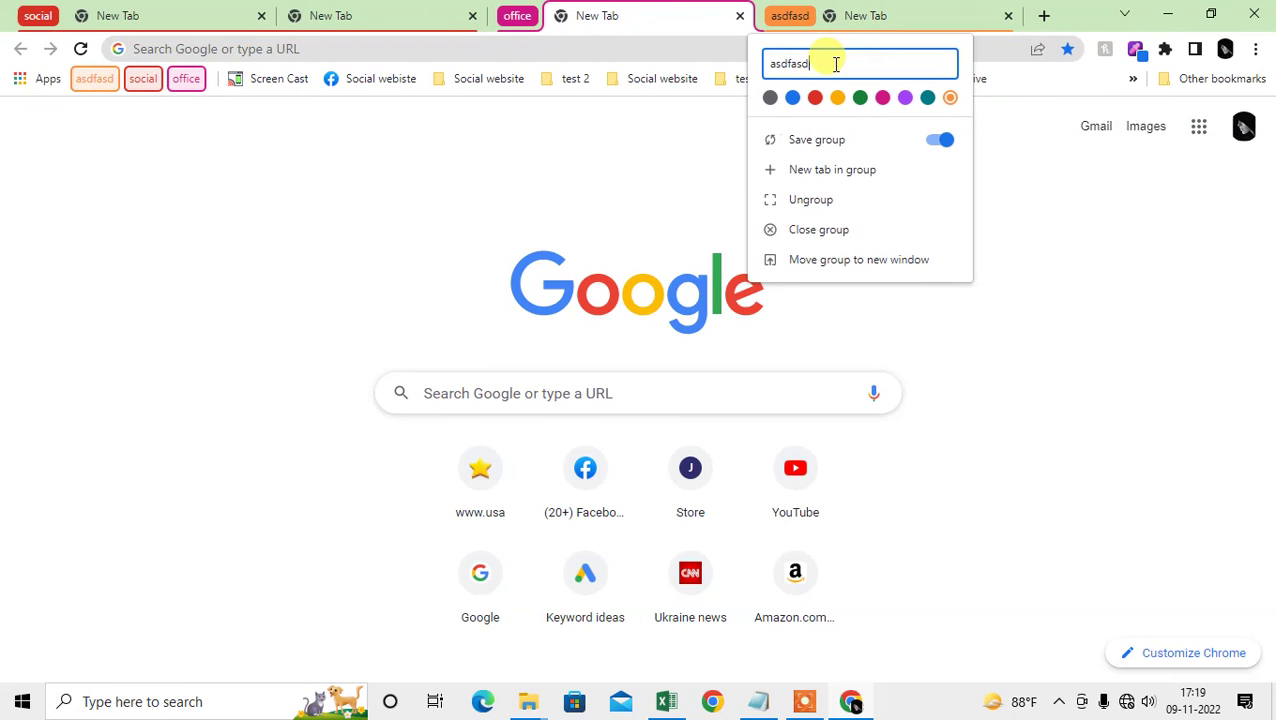
{"action": "left_click", "coordinate": [853, 97]}
{"action": "left_click", "coordinate": [1020, 165]}
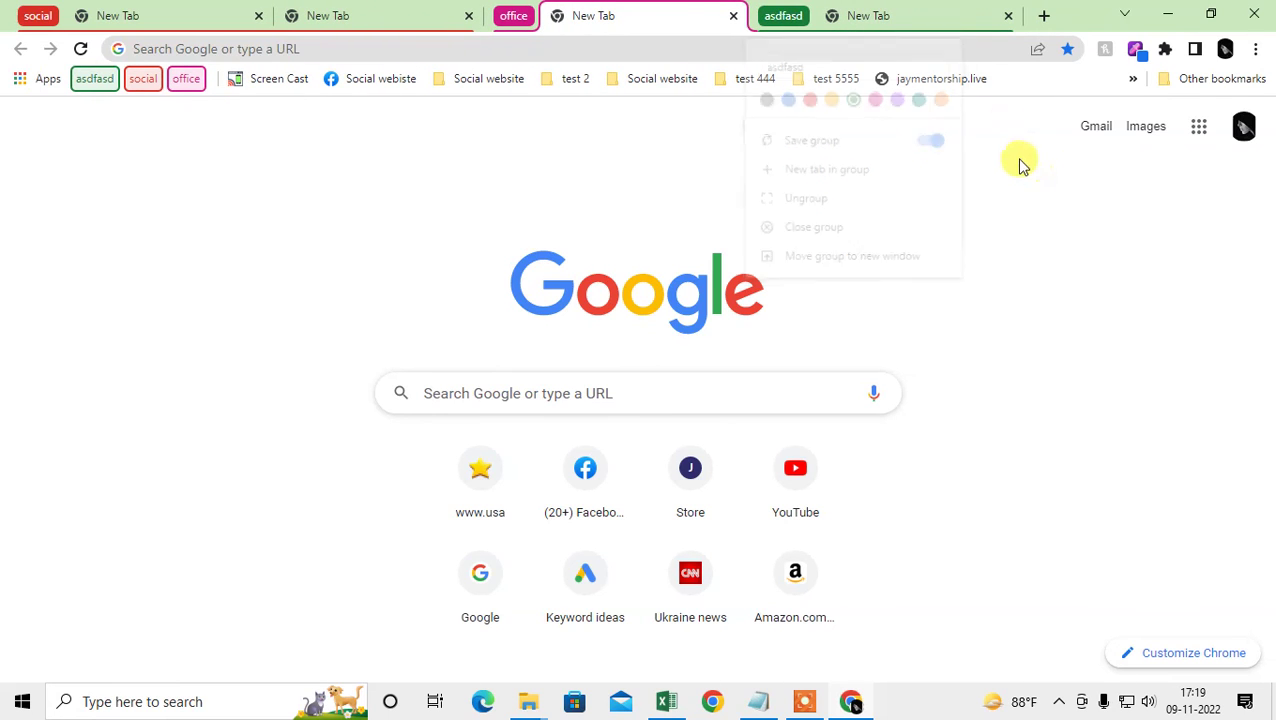
Switch to the second tab of the social group and show the desktop
{"action": "left_click", "coordinate": [900, 12]}
{"action": "left_click", "coordinate": [407, 17]}
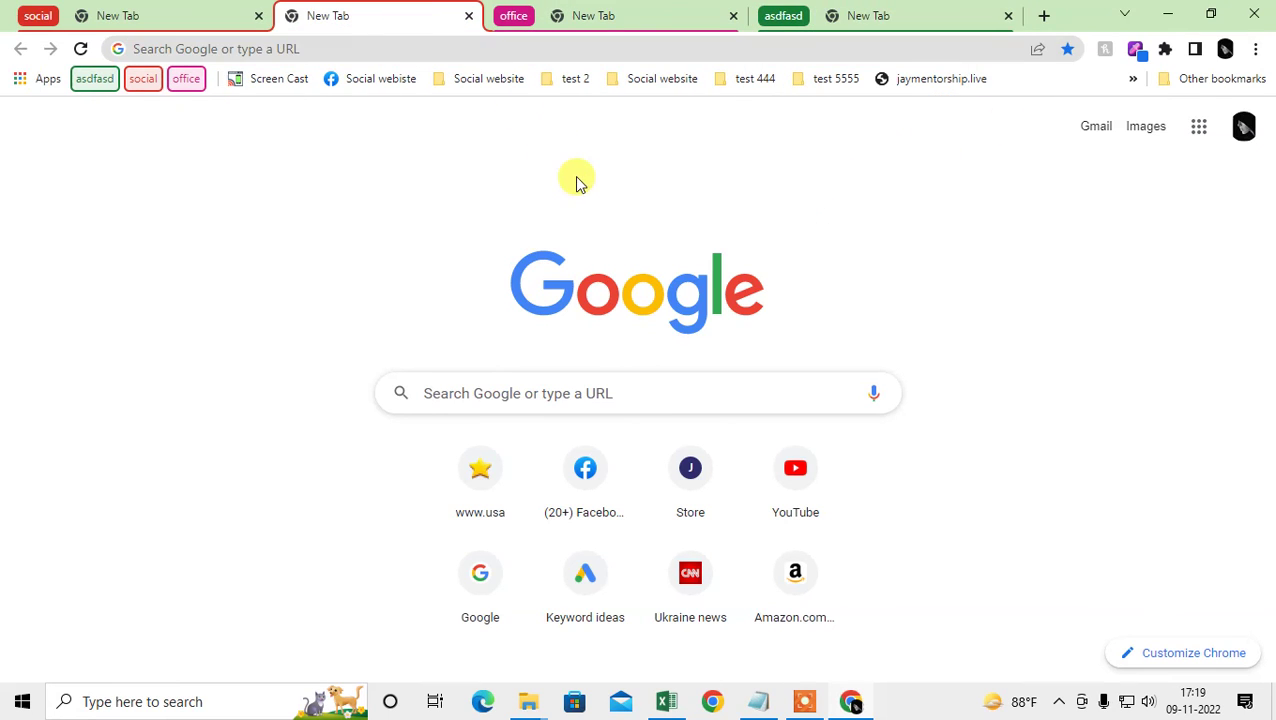
{"action": "key", "text": "ctrl+d"}
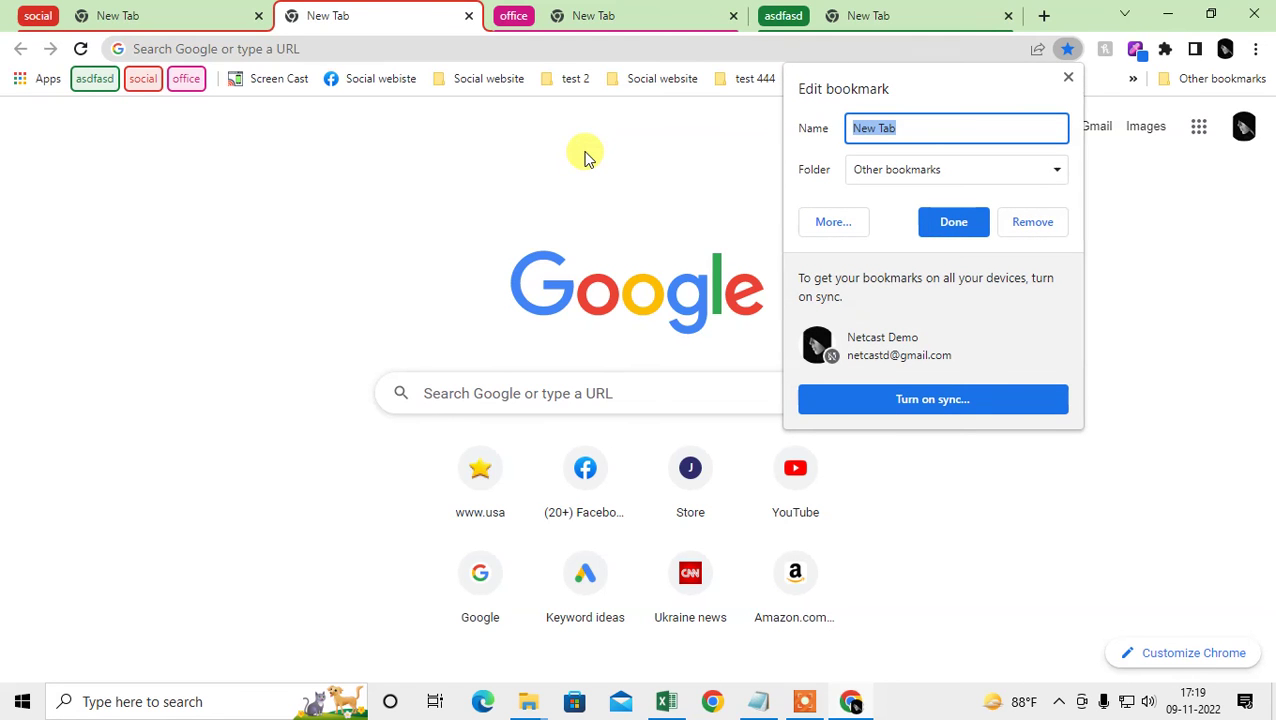
{"action": "key", "text": "Return"}
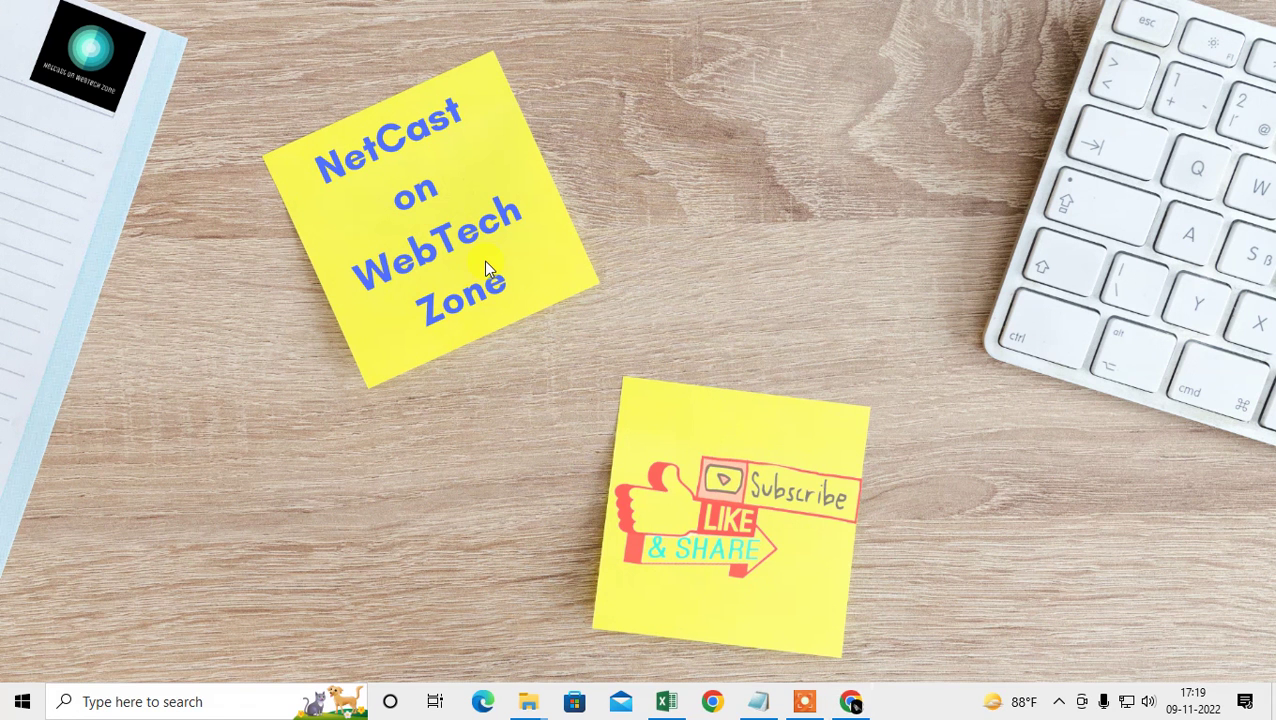